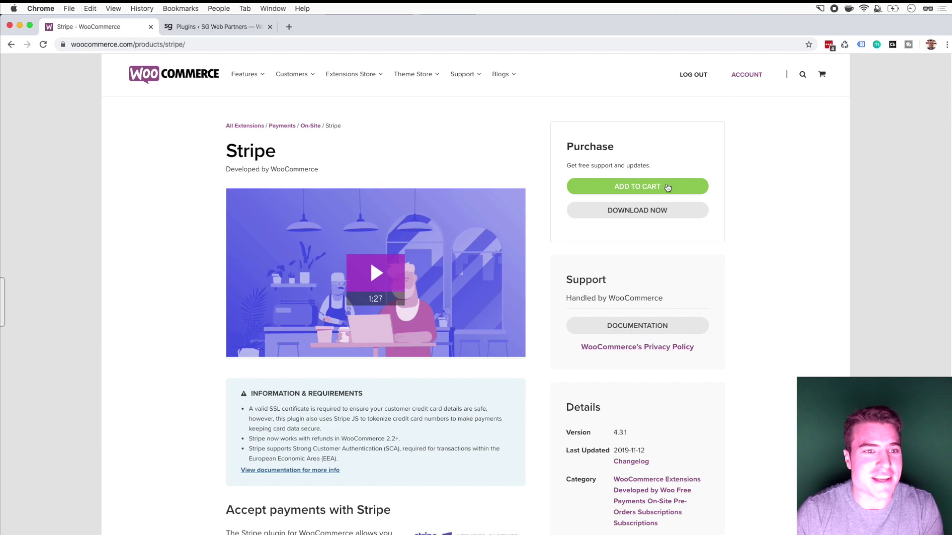
# Step: Look over the Stripe extension page on WooCommerce.com, then return to the site's Plugins tab
pyautogui.scroll(-10, 422, 161)
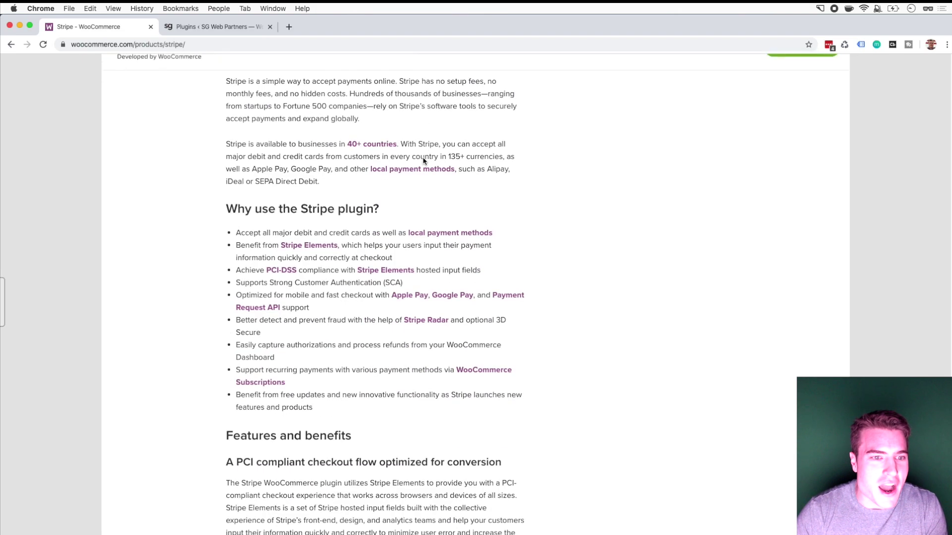
pyautogui.scroll(6, 404, 208)
pyautogui.hotkey('ctrl', 'Tab')
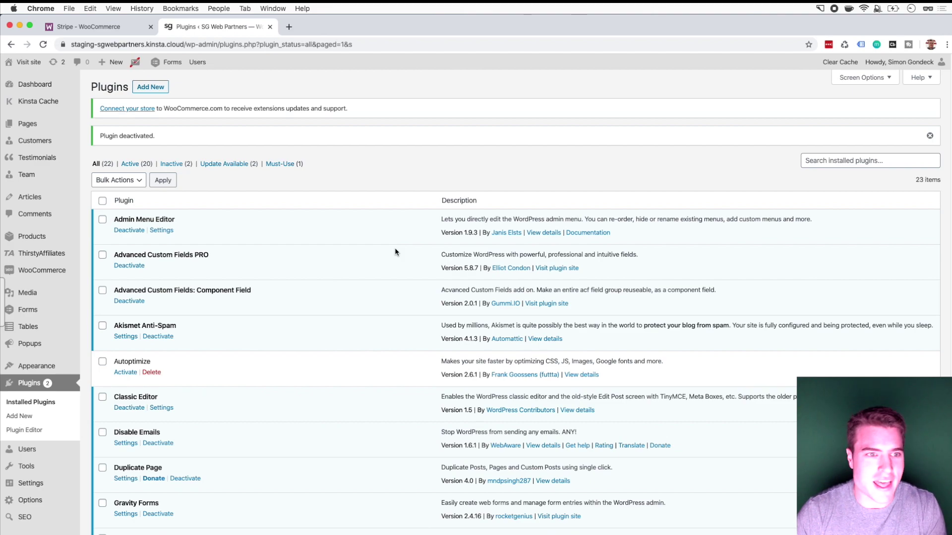
# Step: Upload woocommerce-gateway-stripe.4.3.1.zip as a new plugin, install it and activate it
pyautogui.click(158, 89)
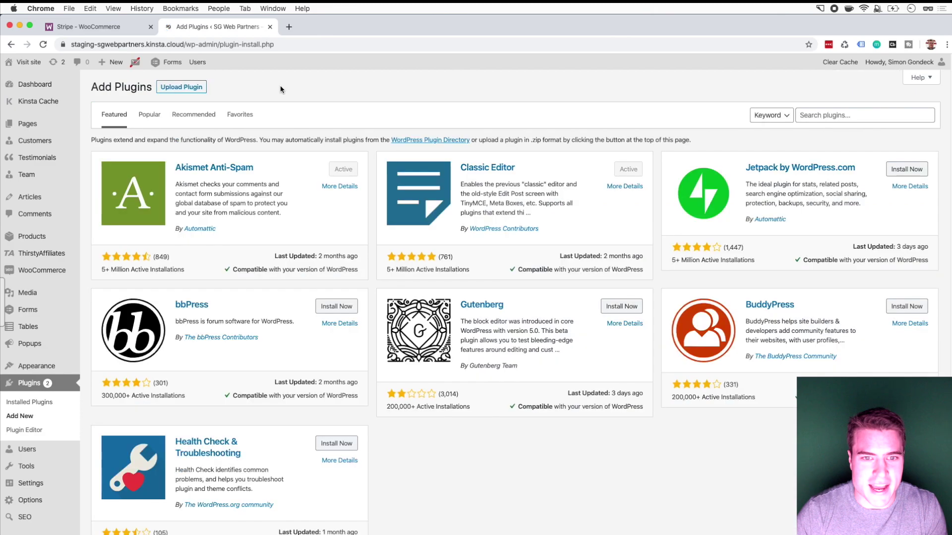
pyautogui.click(195, 88)
pyautogui.click(449, 177)
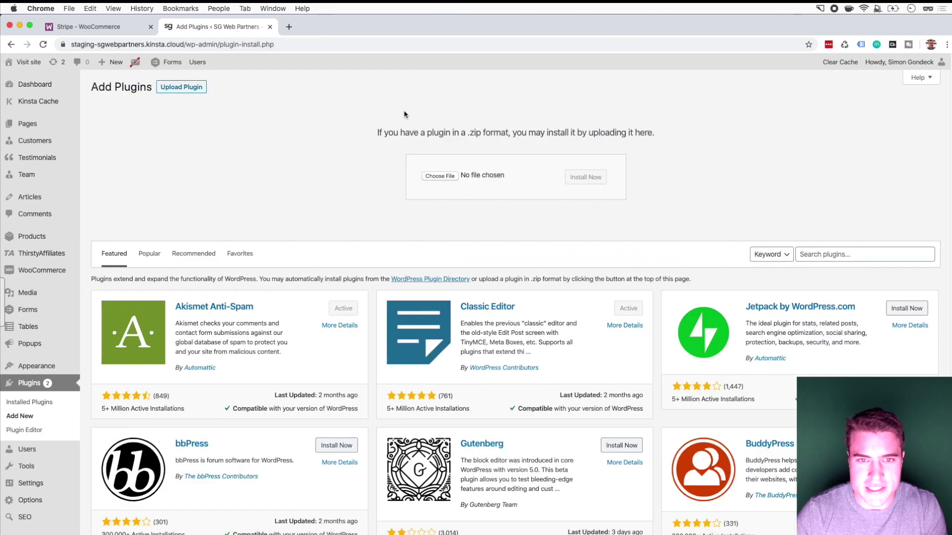
pyautogui.doubleClick(431, 90)
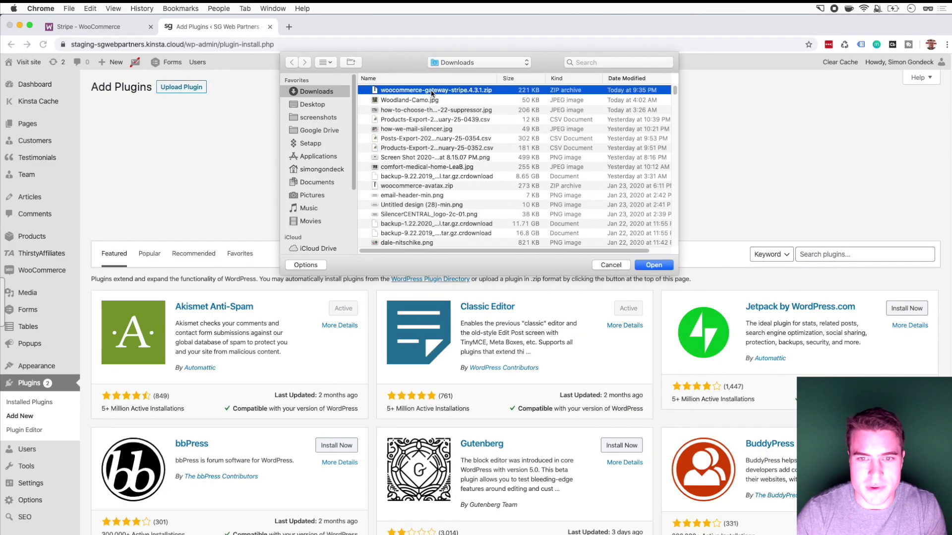
pyautogui.click(599, 178)
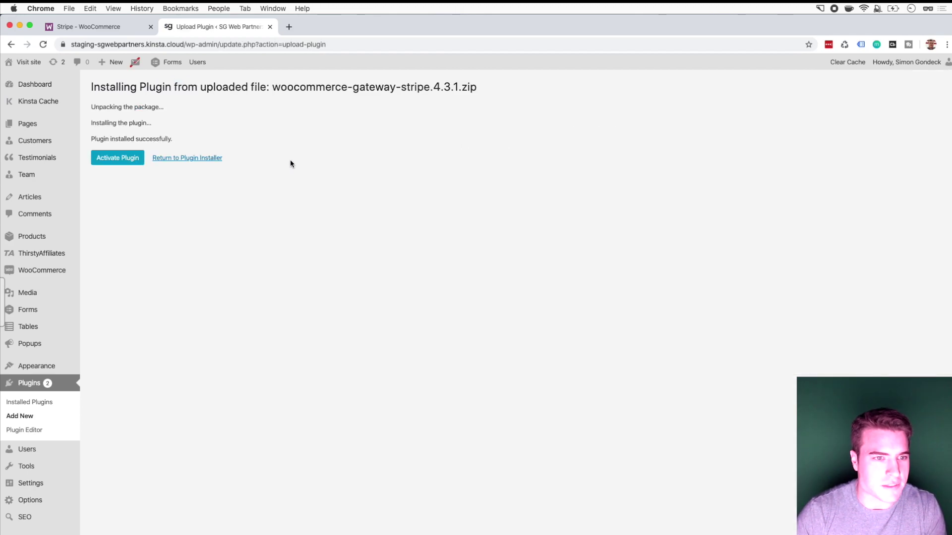
pyautogui.click(124, 163)
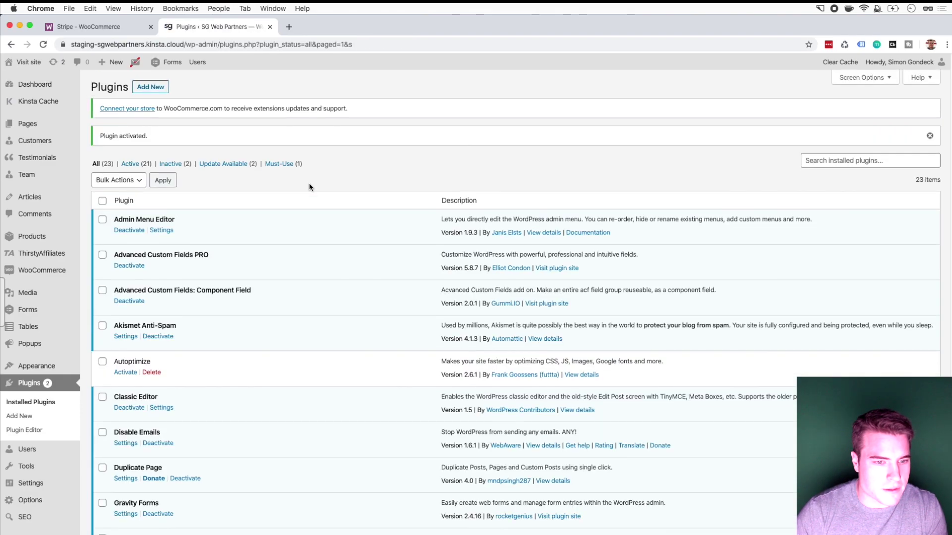
pyautogui.scroll(-10, 314, 203)
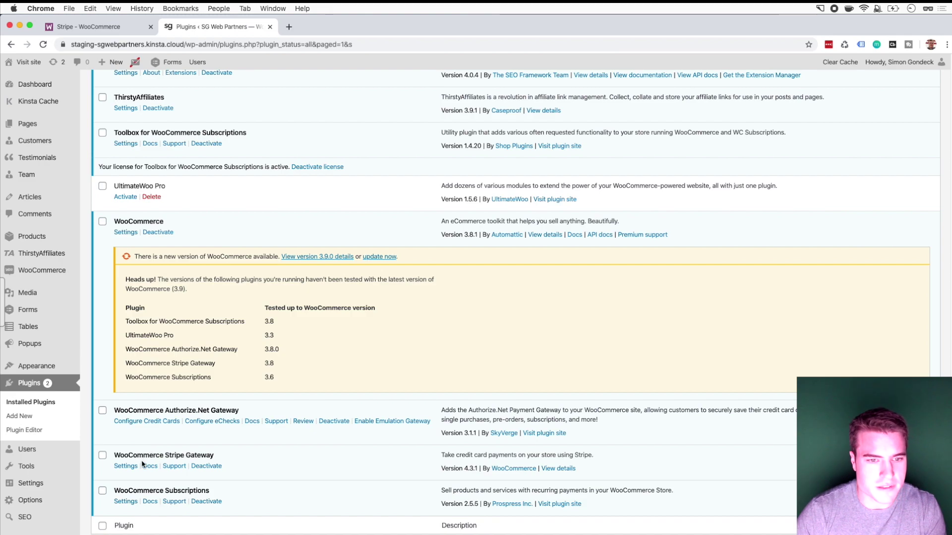
# Step: Open the WooCommerce Stripe Gateway settings, then load the Stripe website in a new window
pyautogui.click(127, 466)
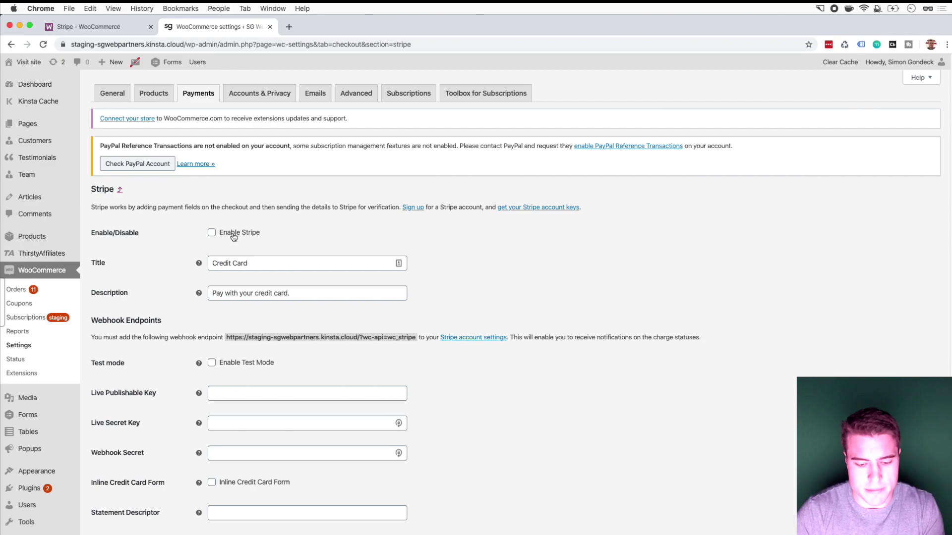
pyautogui.press('super+n')
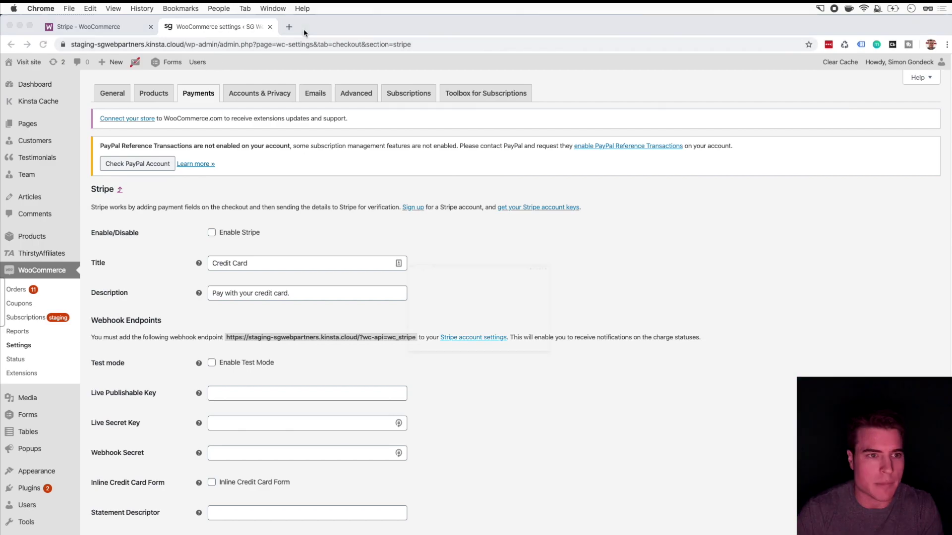
pyautogui.write('stripe')
pyautogui.press('Return')
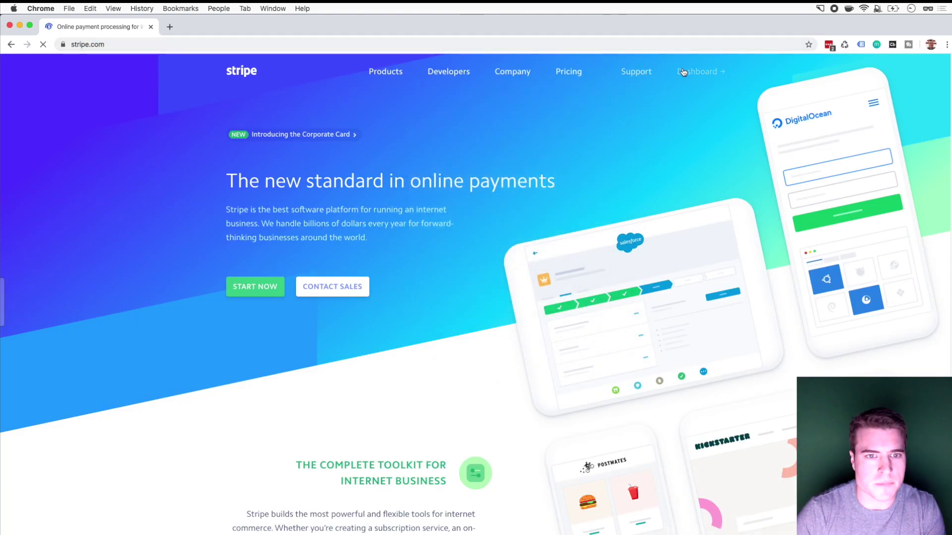
# Step: From the Stripe Dashboard, search 'api keys' and open the Developers > API keys page
pyautogui.click(683, 72)
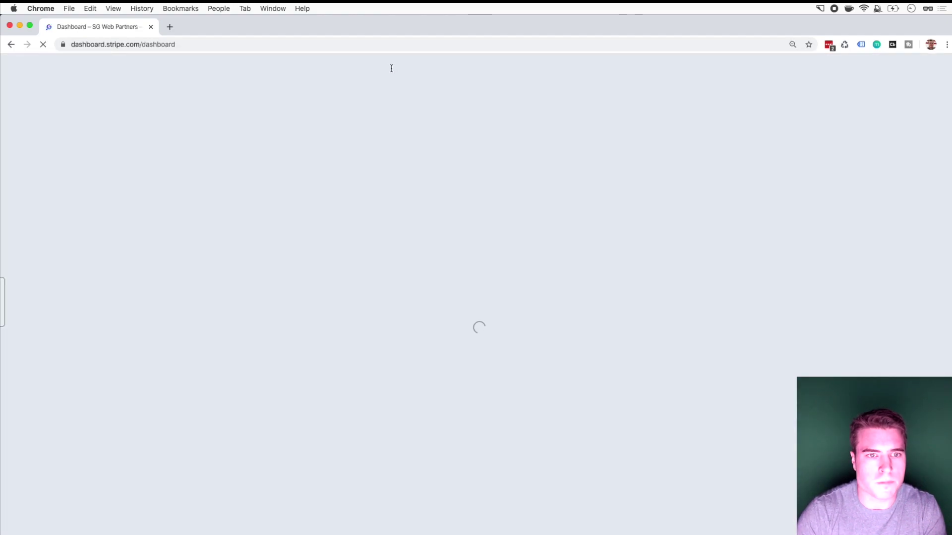
pyautogui.click(403, 70)
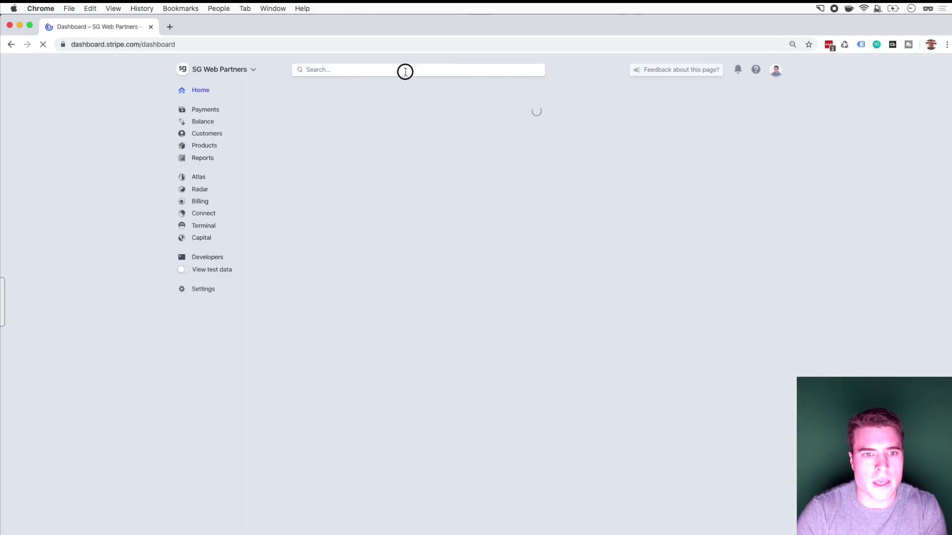
pyautogui.write('api')
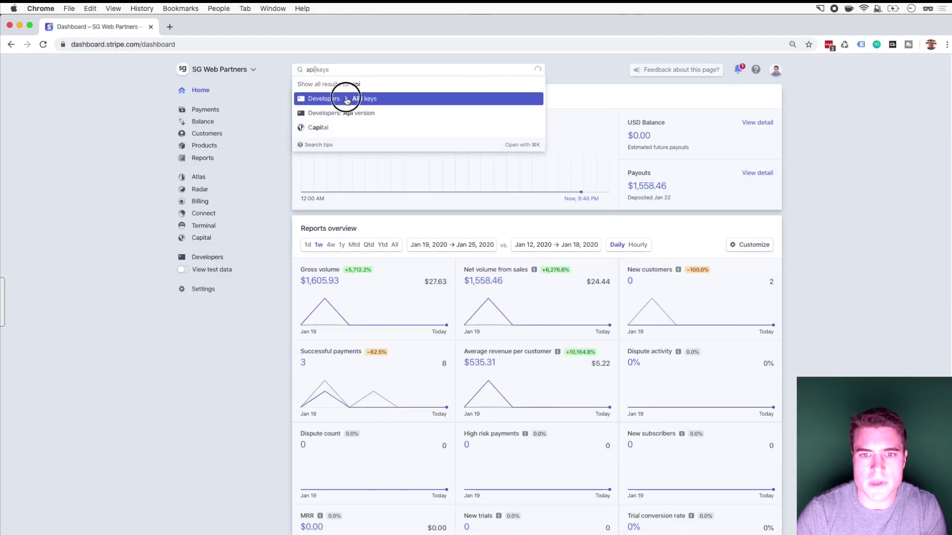
pyautogui.click(341, 98)
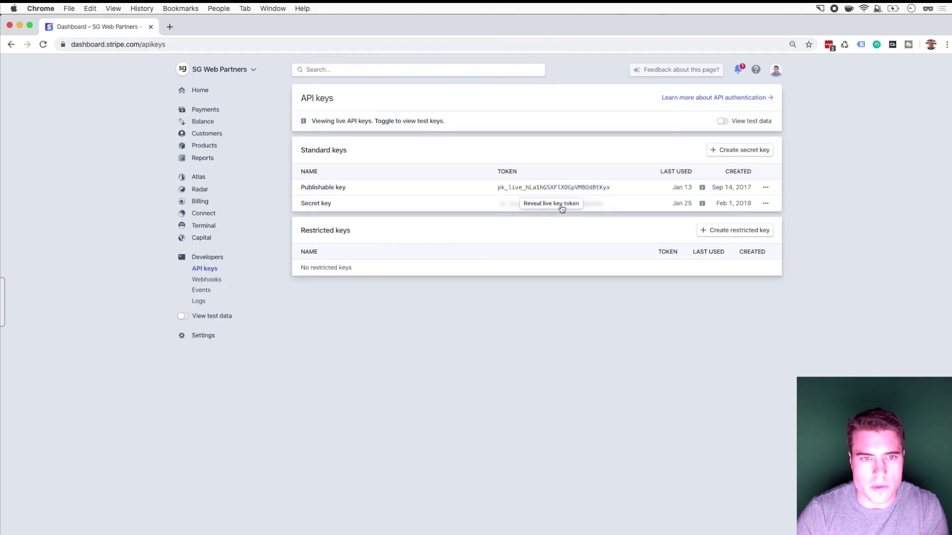
pyautogui.click(403, 70)
pyautogui.write('api keys')
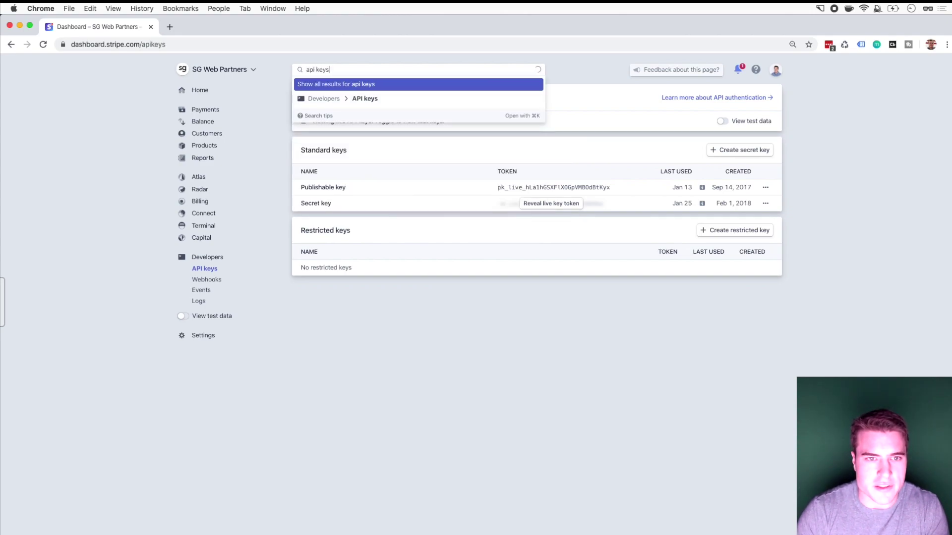
pyautogui.click(402, 97)
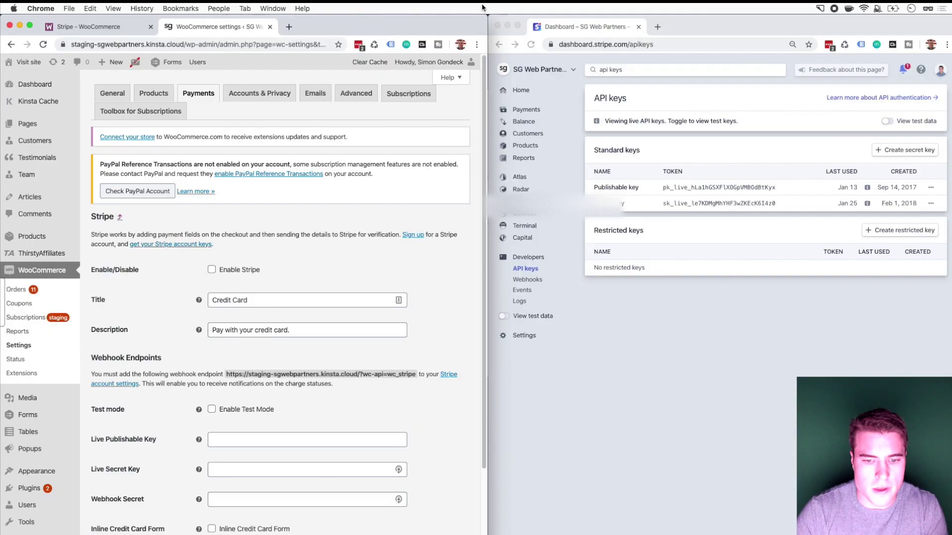
pyautogui.click(518, 516)
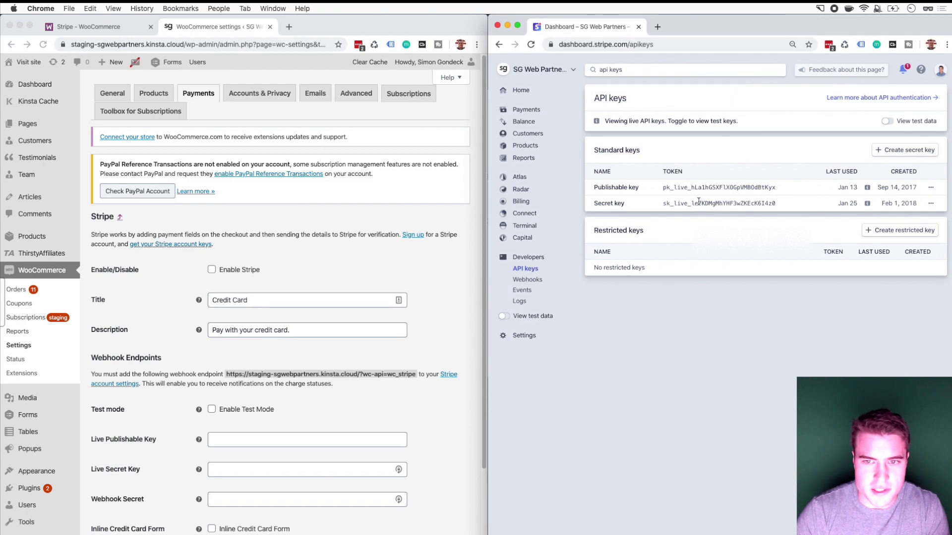
# Step: Paste Stripe's live publishable and secret keys into the Live Publishable and Live Secret Key fields, then save
pyautogui.doubleClick(711, 188)
pyautogui.press('super+c')
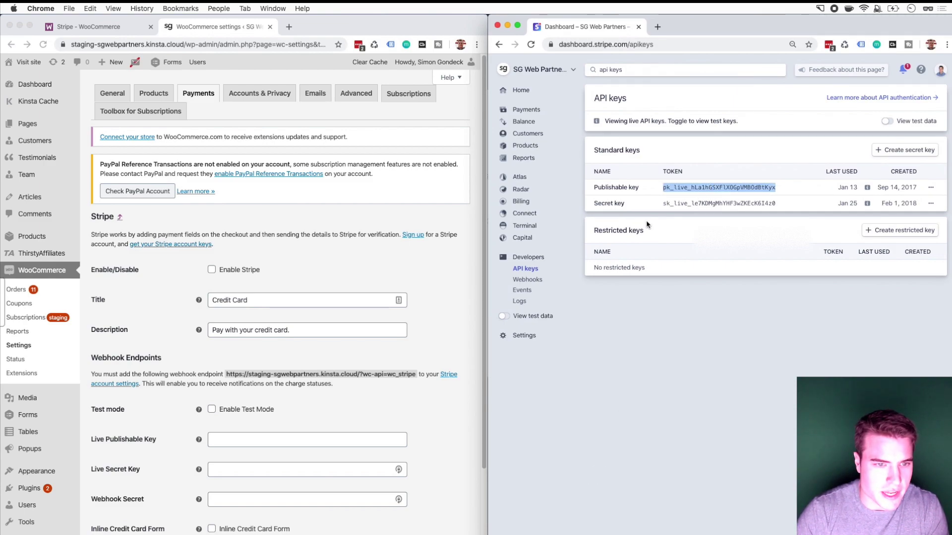
pyautogui.scroll(-5, 301, 274)
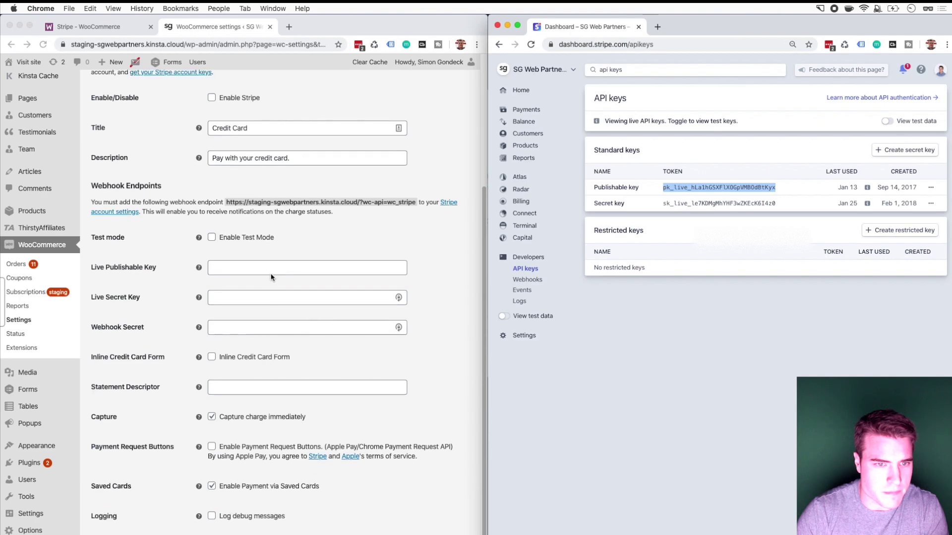
pyautogui.click(277, 268)
pyautogui.press('super+v')
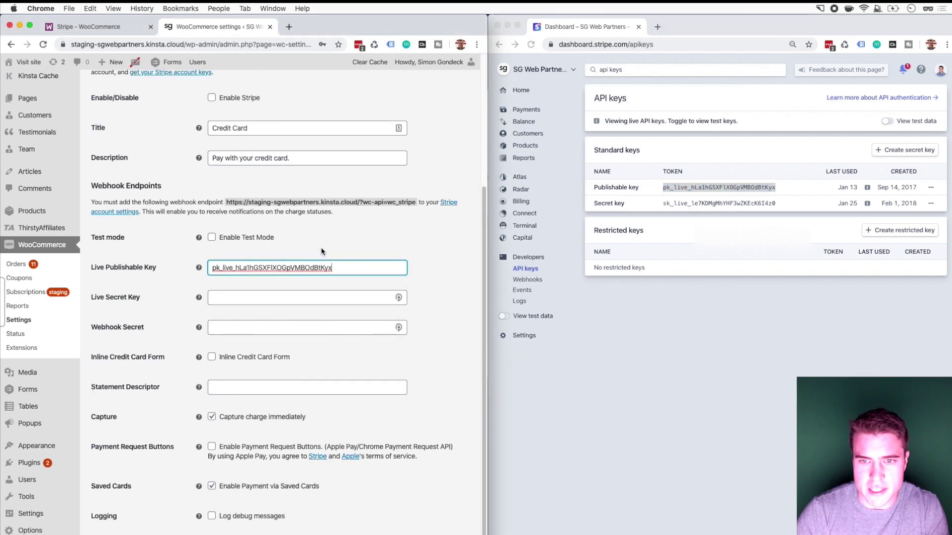
pyautogui.click(704, 207)
pyautogui.moveTo(778, 204); pyautogui.dragTo(646, 204)
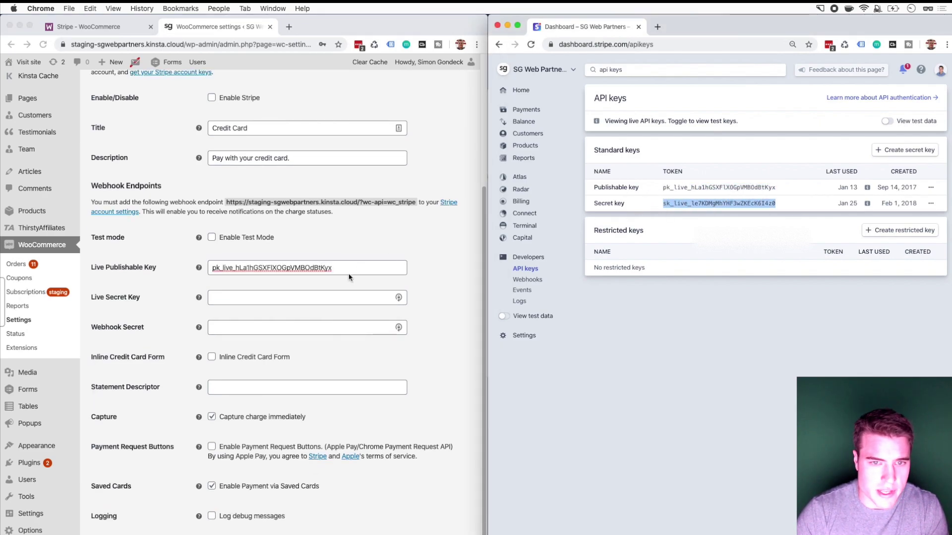
pyautogui.click(291, 299)
pyautogui.press('super+v')
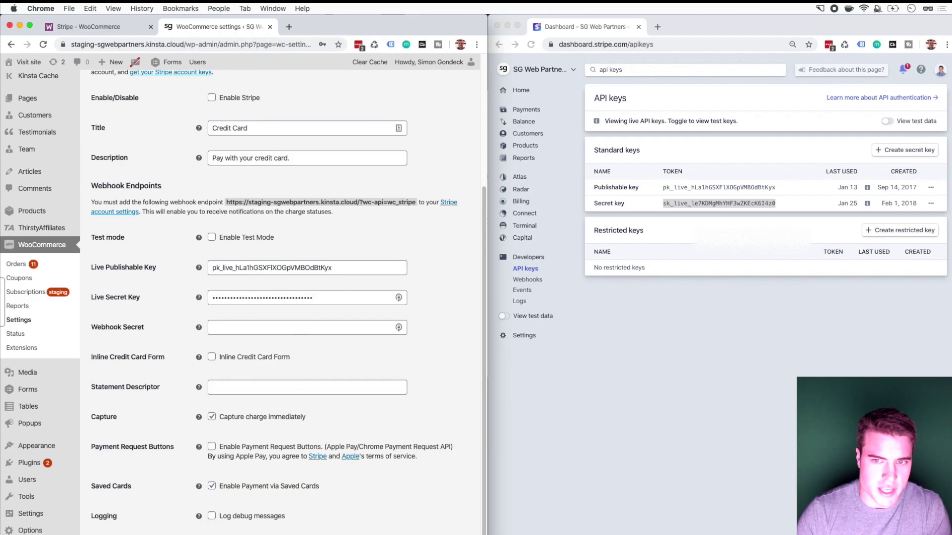
pyautogui.press('Return')
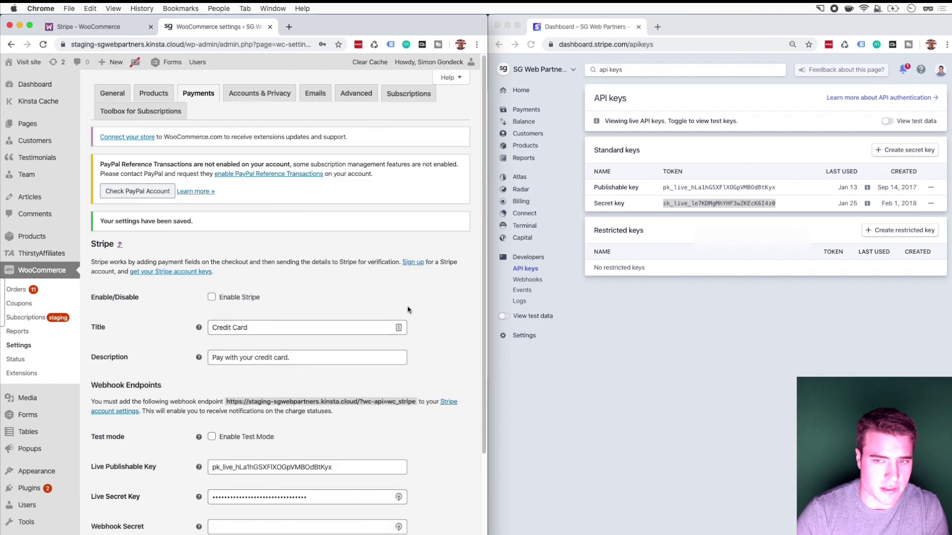
pyautogui.scroll(-3, 408, 308)
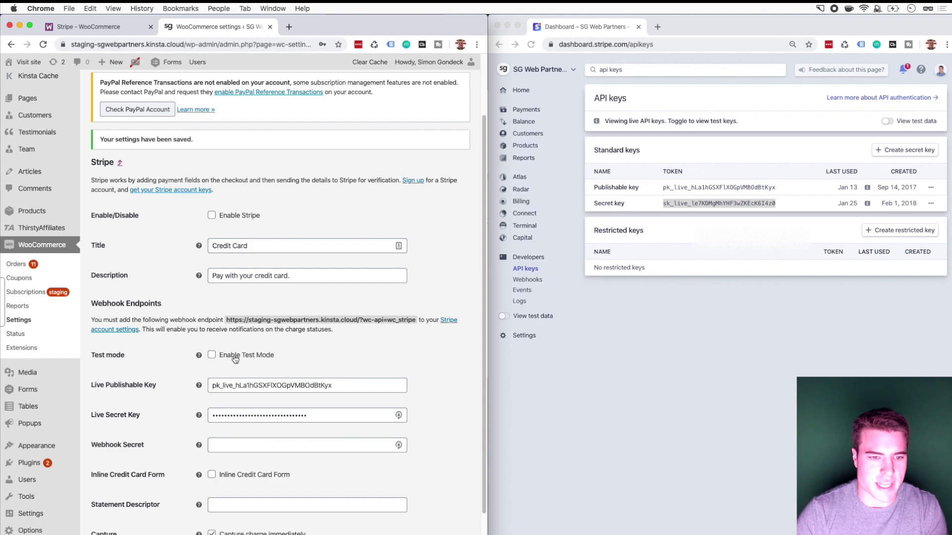
# Step: Turn on test mode and clear the old test publishable and secret keys
pyautogui.click(236, 357)
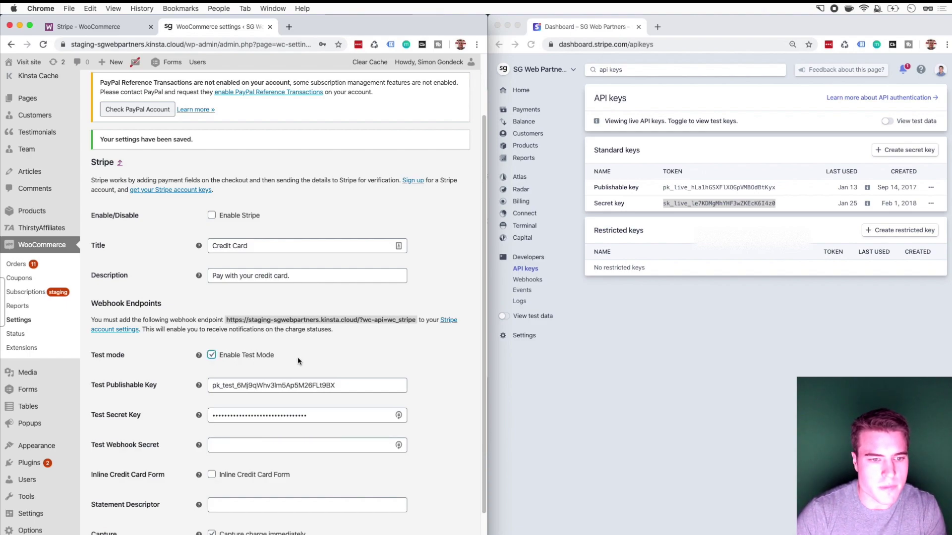
pyautogui.click(348, 384)
pyautogui.press('super+a')
pyautogui.press('super+x')
pyautogui.press('Tab')
pyautogui.press('BackSpace')
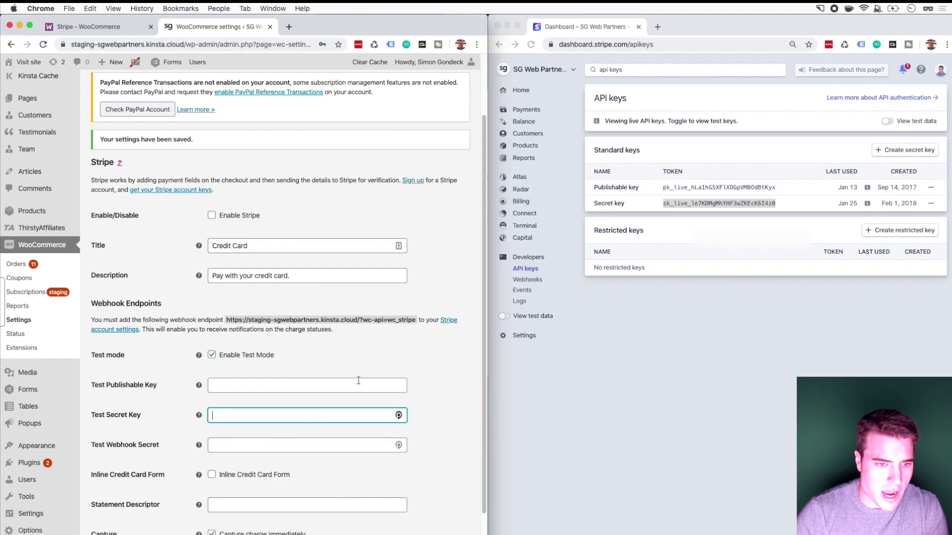
pyautogui.press('super+grave')
pyautogui.press('super+grave')
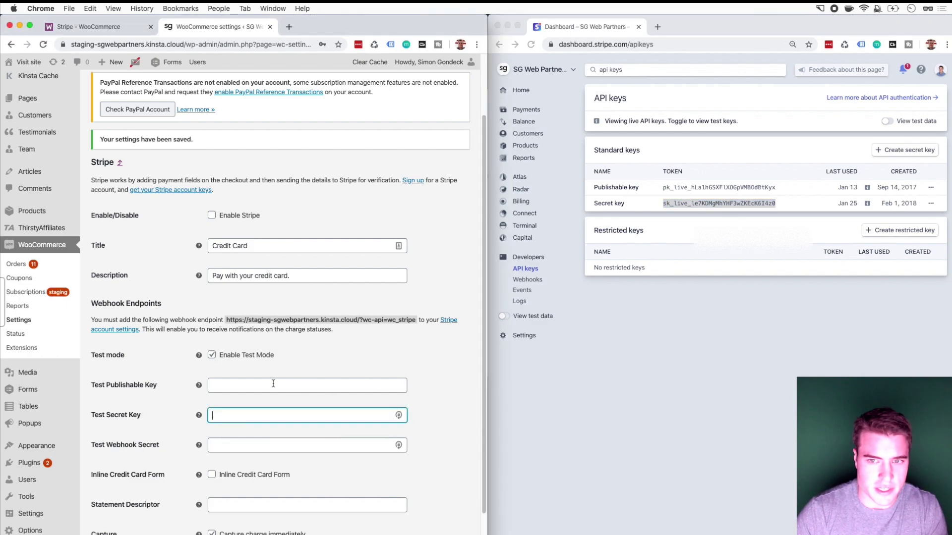
pyautogui.press('super+grave')
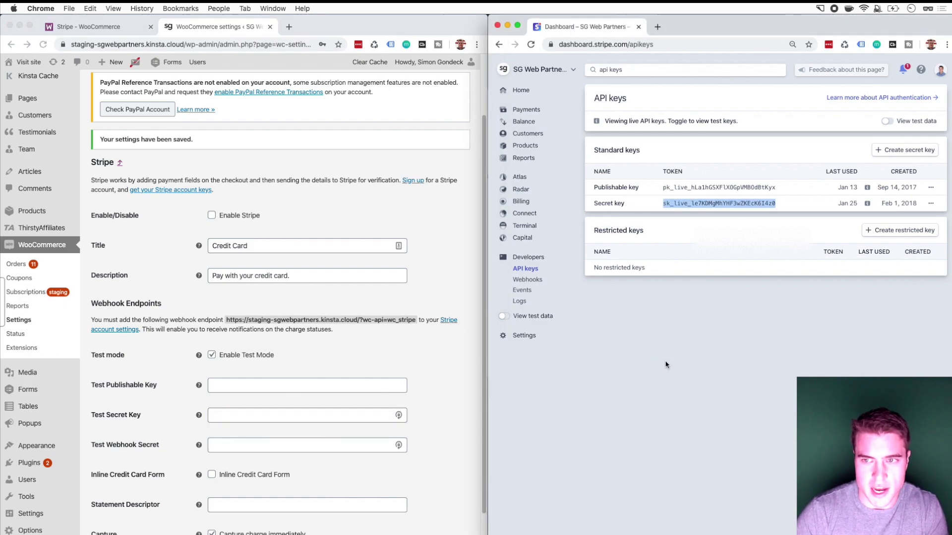
# Step: Switch Stripe to test data and paste the test publishable key into WooCommerce
pyautogui.click(890, 123)
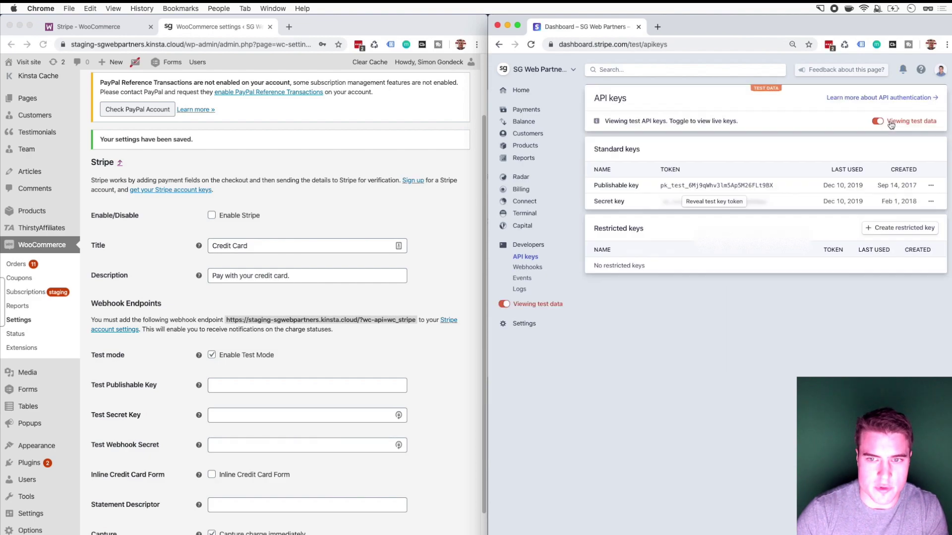
pyautogui.doubleClick(717, 187)
pyautogui.press('super+c')
pyautogui.press('super+grave')
pyautogui.click(284, 386)
pyautogui.press('super+v')
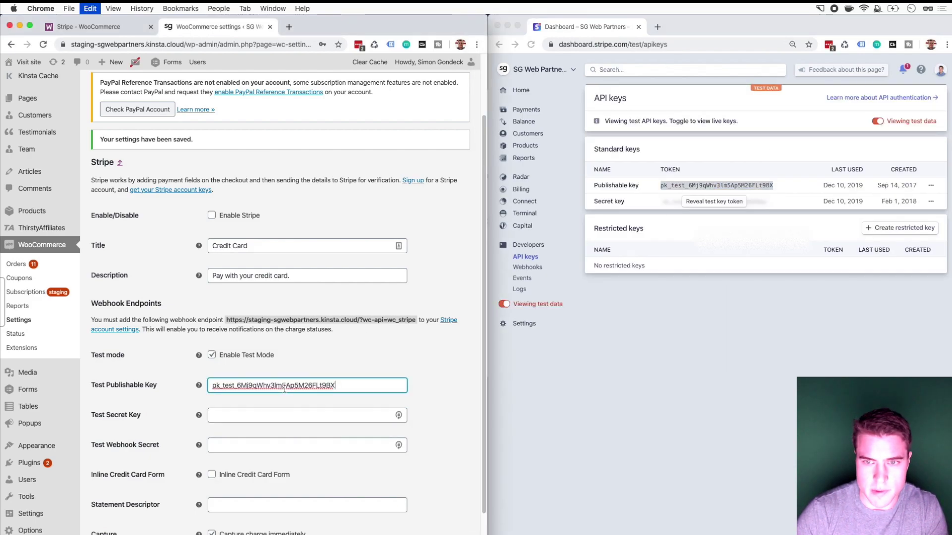
# Step: Reveal Stripe's test secret key and paste it into the Test Secret Key field
pyautogui.press('super+grave')
pyautogui.click(711, 202)
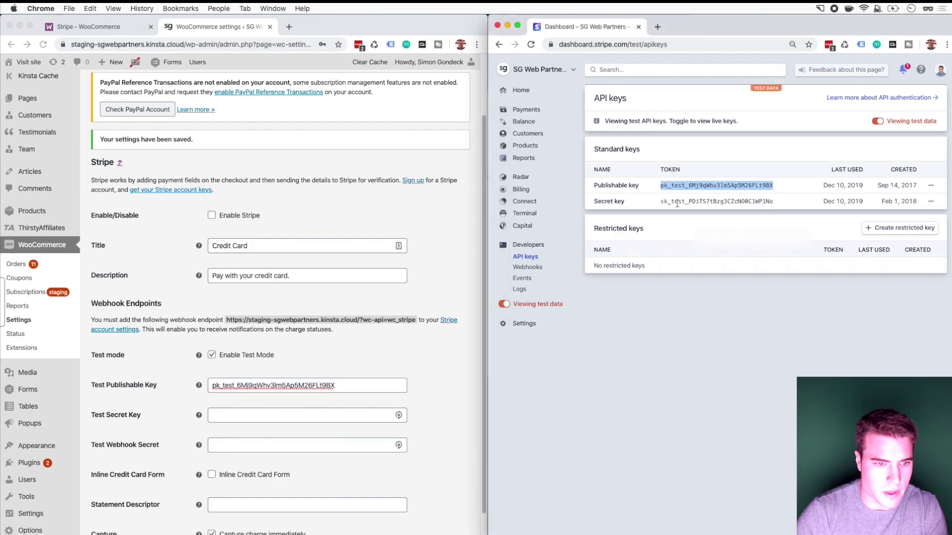
pyautogui.doubleClick(677, 203)
pyautogui.press('super+c')
pyautogui.press('super+grave')
pyautogui.click(304, 416)
pyautogui.press('super+v')
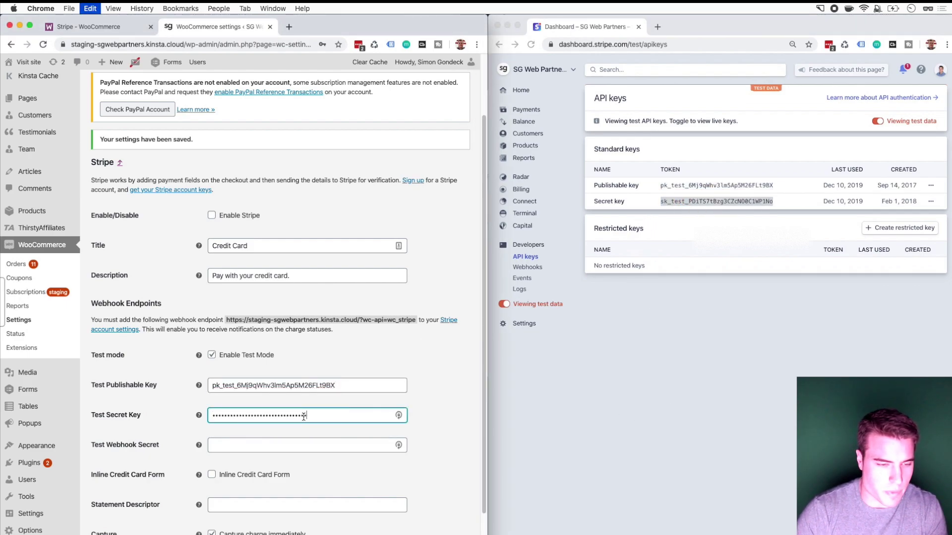
pyautogui.click(372, 346)
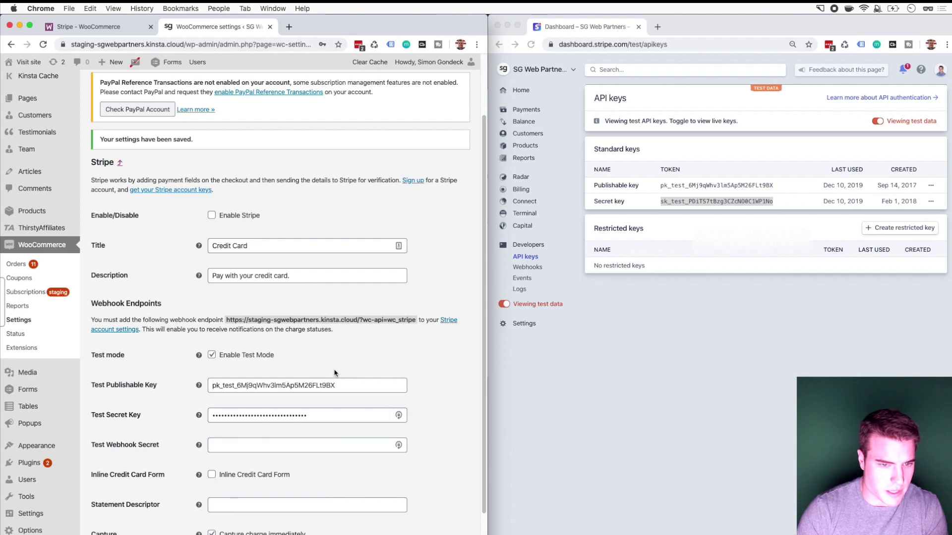
# Step: Tick Enable Stripe to turn on the Stripe payment gateway
pyautogui.scroll(-2, 335, 372)
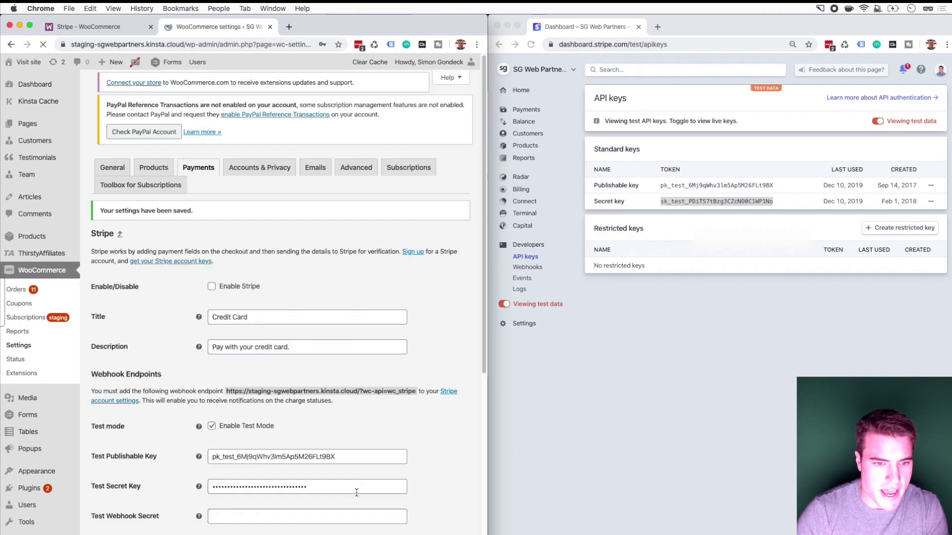
pyautogui.scroll(-3, 357, 492)
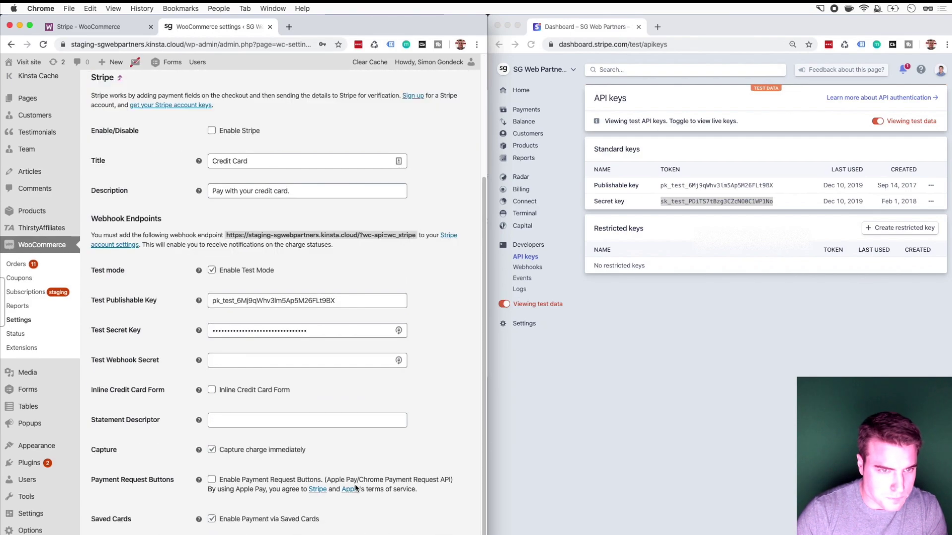
pyautogui.scroll(1, 356, 489)
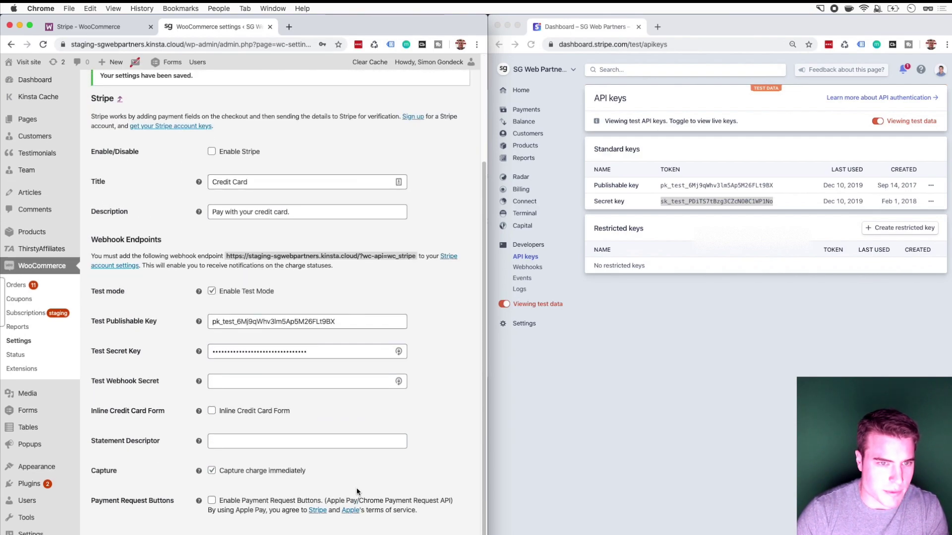
pyautogui.click(237, 151)
pyautogui.scroll(-2, 144, 485)
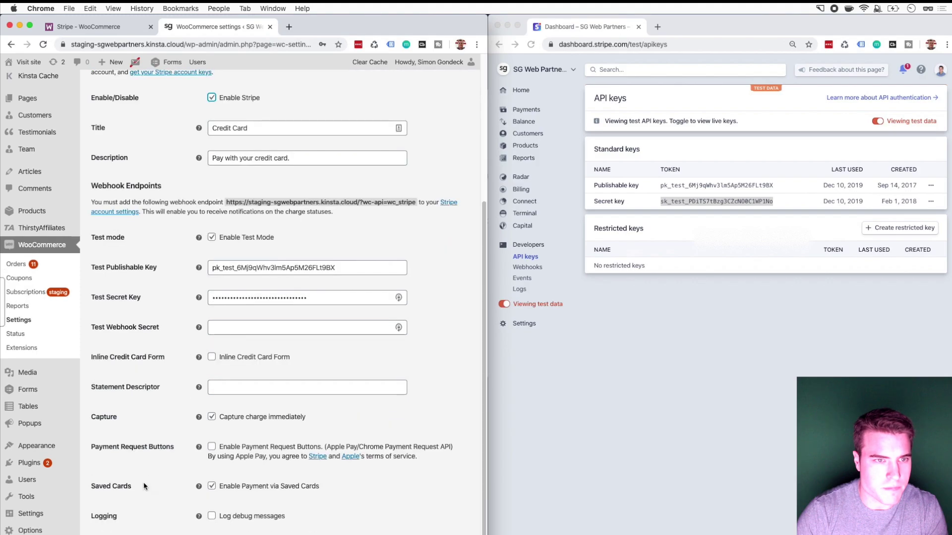
pyautogui.scroll(8, 161, 317)
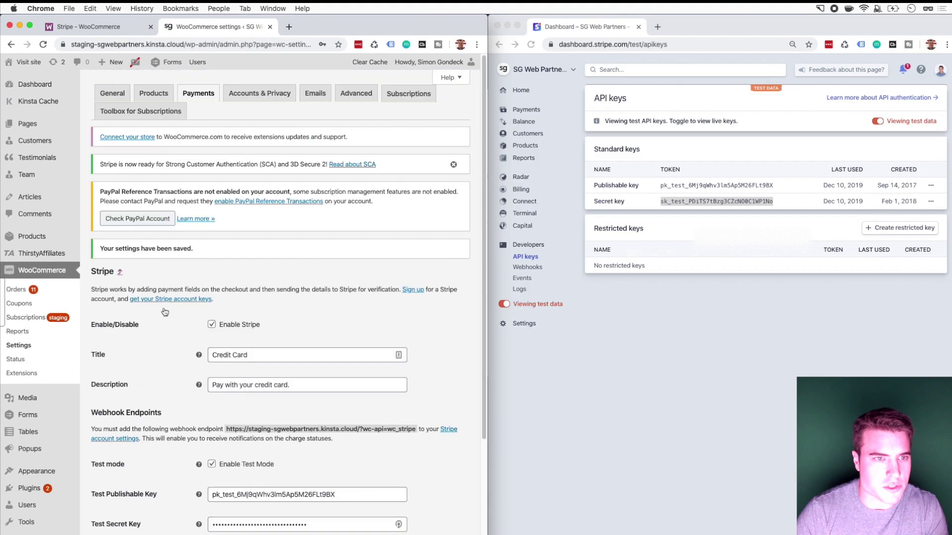
# Step: Open the store's /cart page in a new tab
pyautogui.click(241, 44)
pyautogui.press('super+c')
pyautogui.press('super+t')
pyautogui.press('super+v')
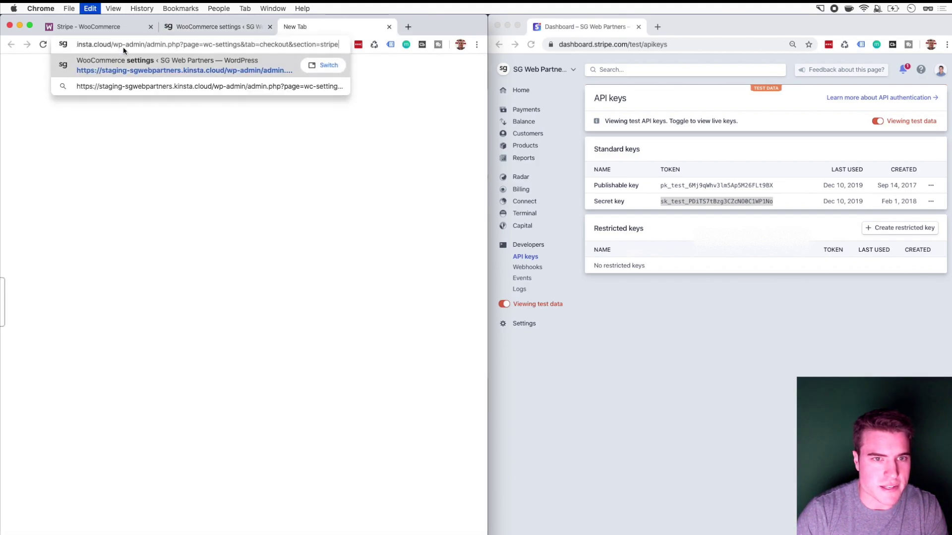
pyautogui.moveTo(112, 44); pyautogui.dragTo(386, 51)
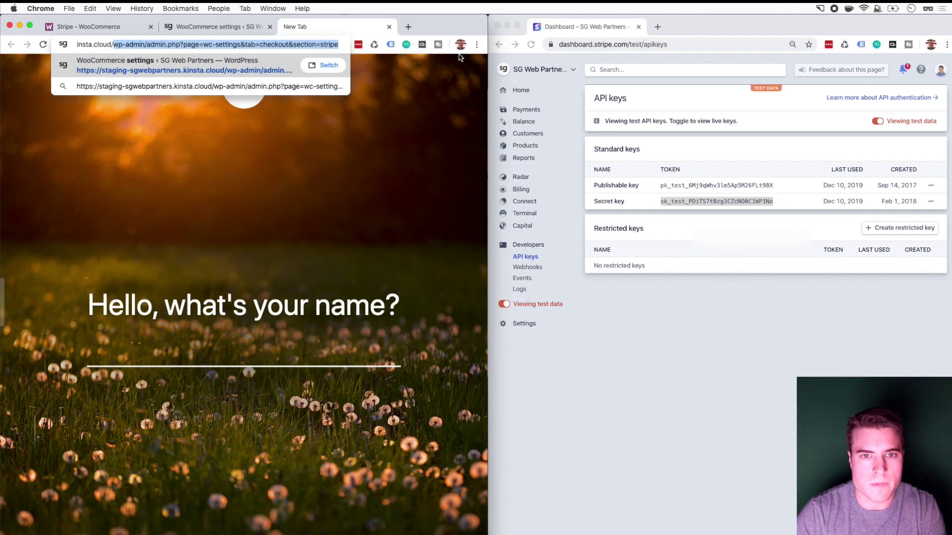
pyautogui.press('BackSpace')
pyautogui.write('cart')
pyautogui.press('Return')
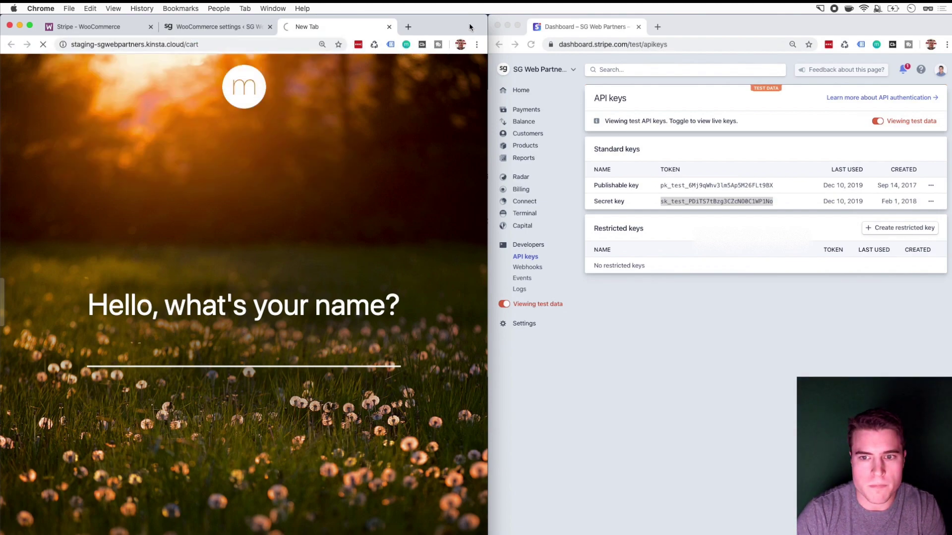
# Step: Proceed to checkout and choose Credit Card as the payment method
pyautogui.moveTo(486, 19); pyautogui.dragTo(663, 10)
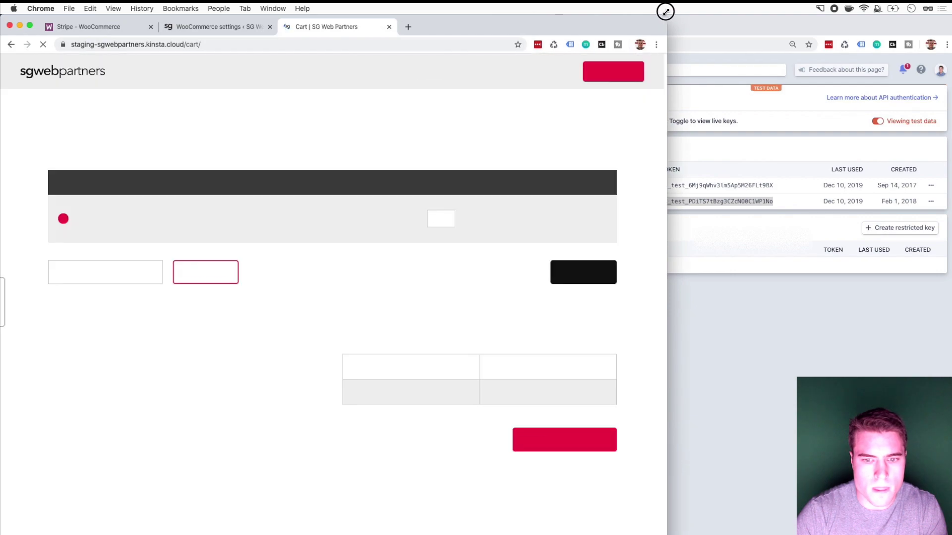
pyautogui.click(555, 429)
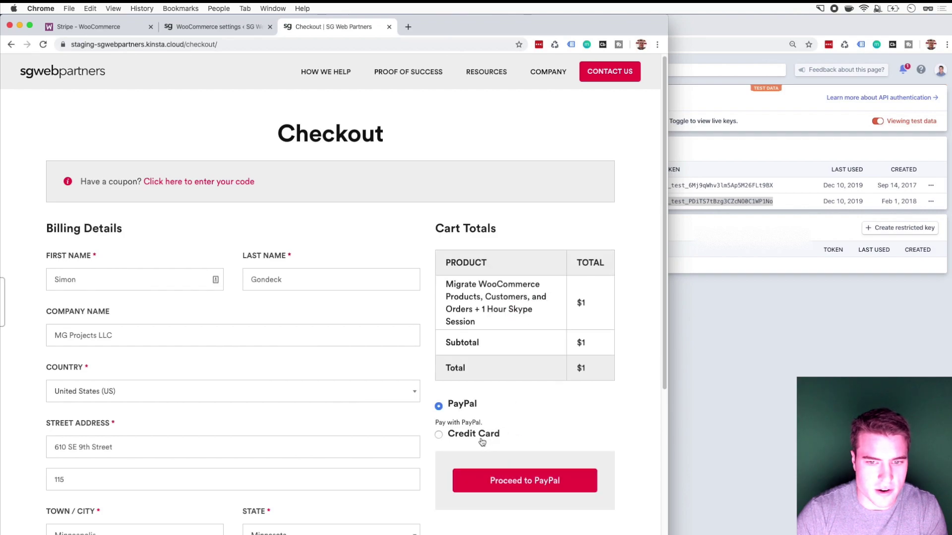
pyautogui.click(474, 435)
pyautogui.scroll(-2, 553, 391)
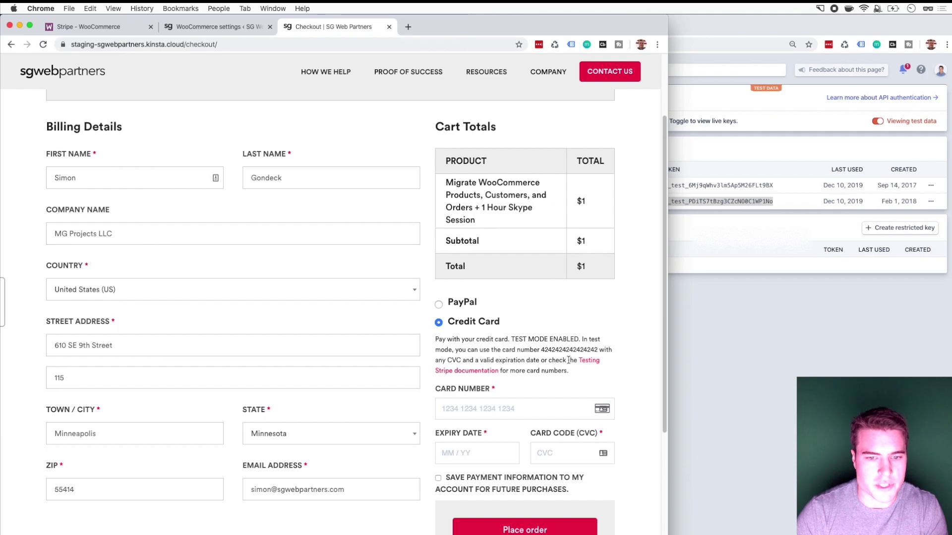
pyautogui.click(519, 417)
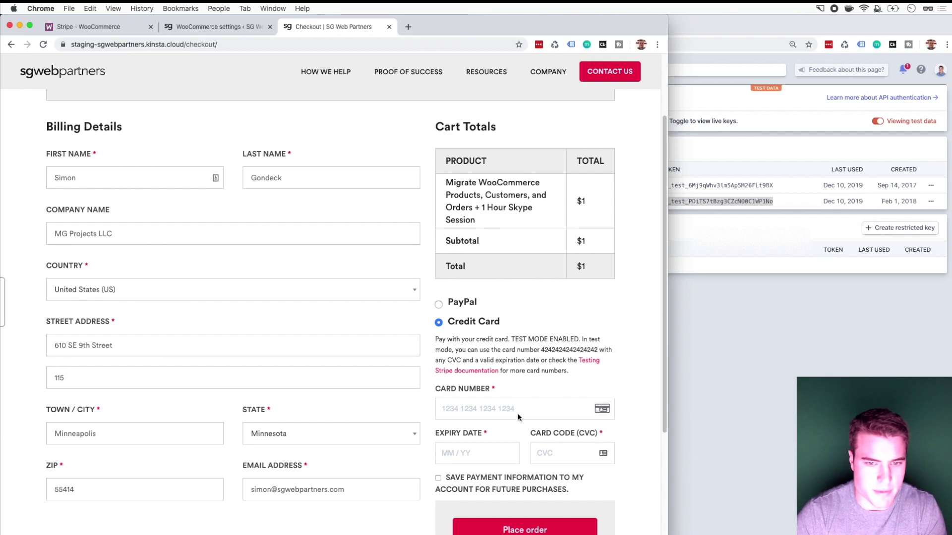
pyautogui.write('4242 4242 42')
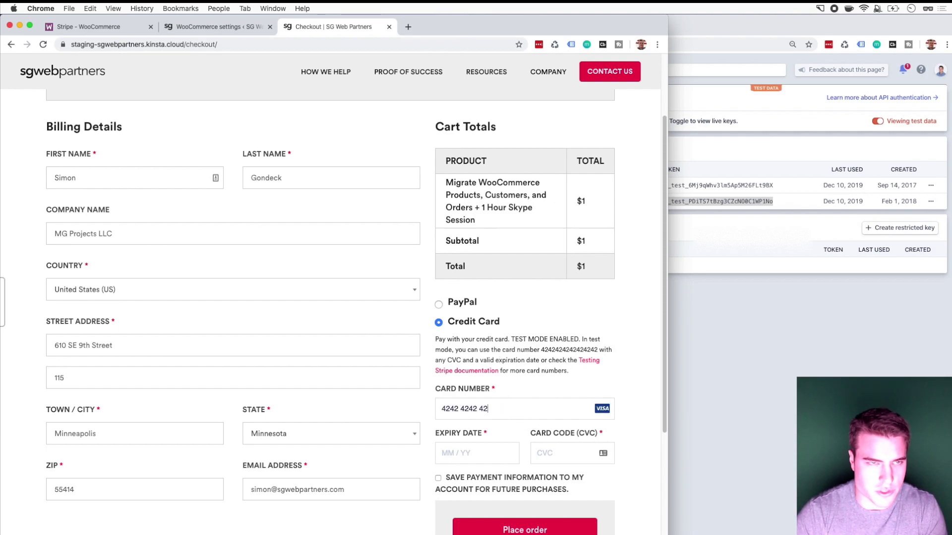
pyautogui.write('42 4242')
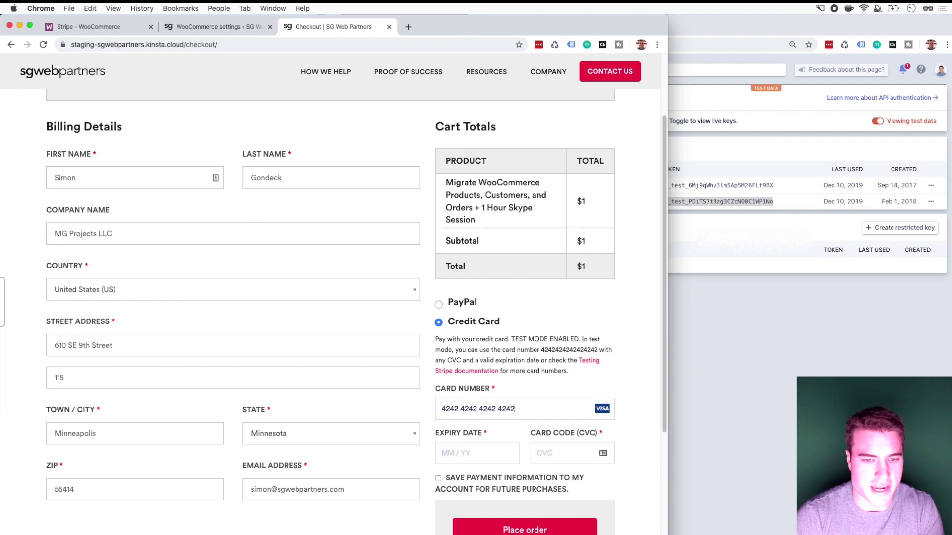
pyautogui.write('09 / 2')
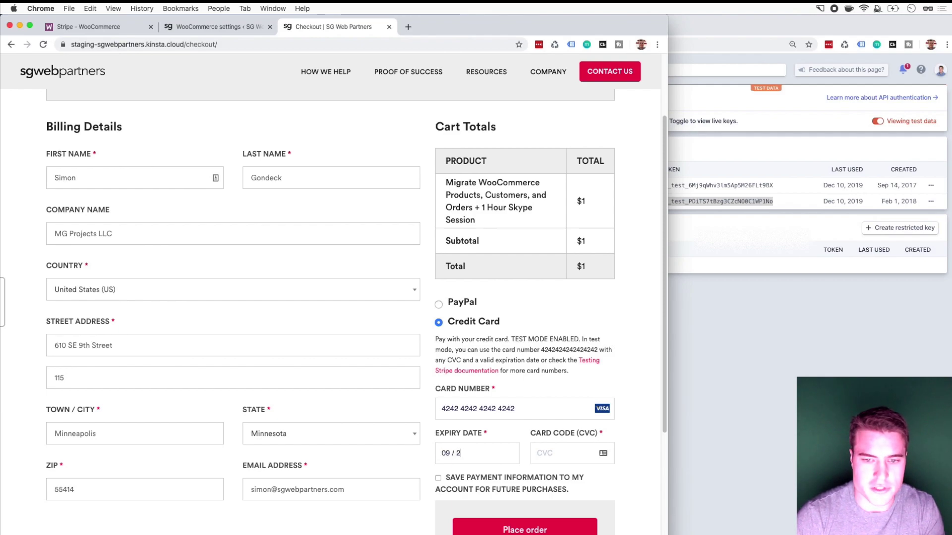
pyautogui.write('100')
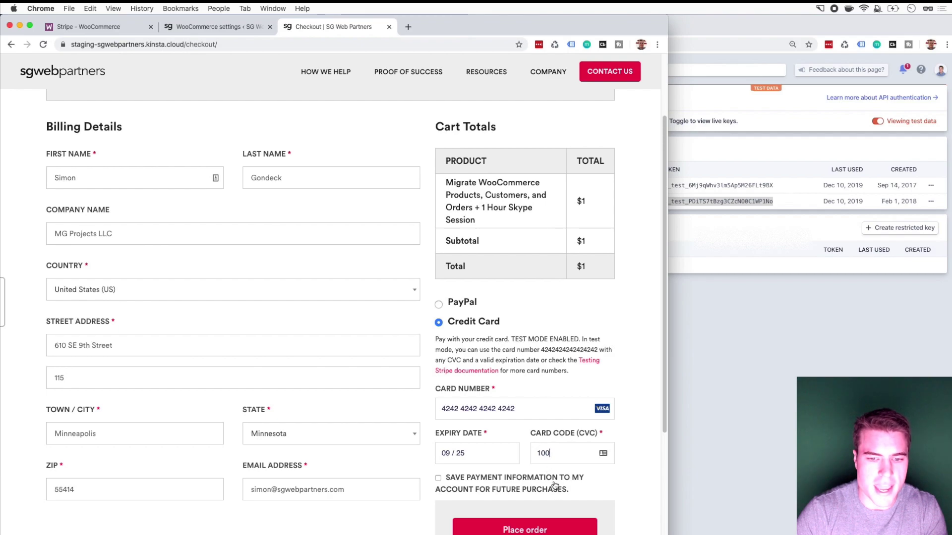
pyautogui.click(553, 487)
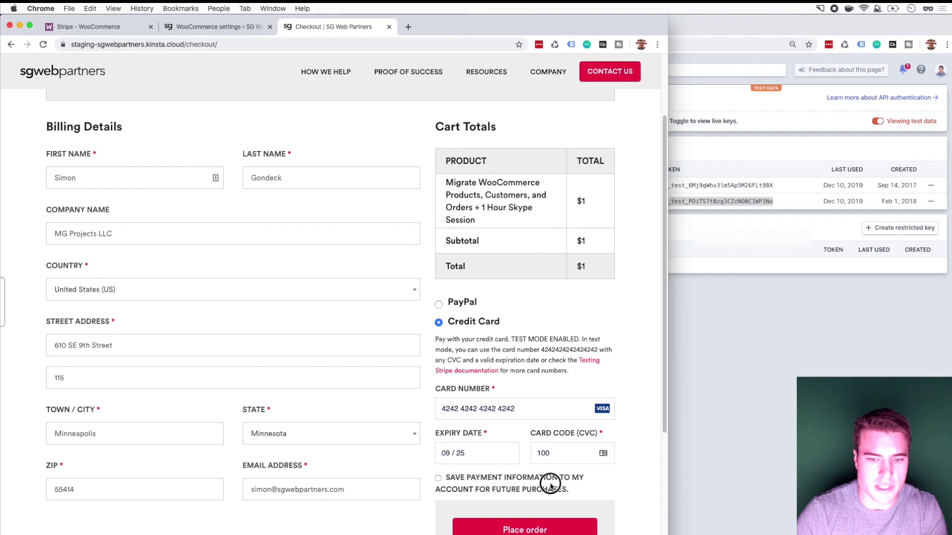
pyautogui.click(524, 530)
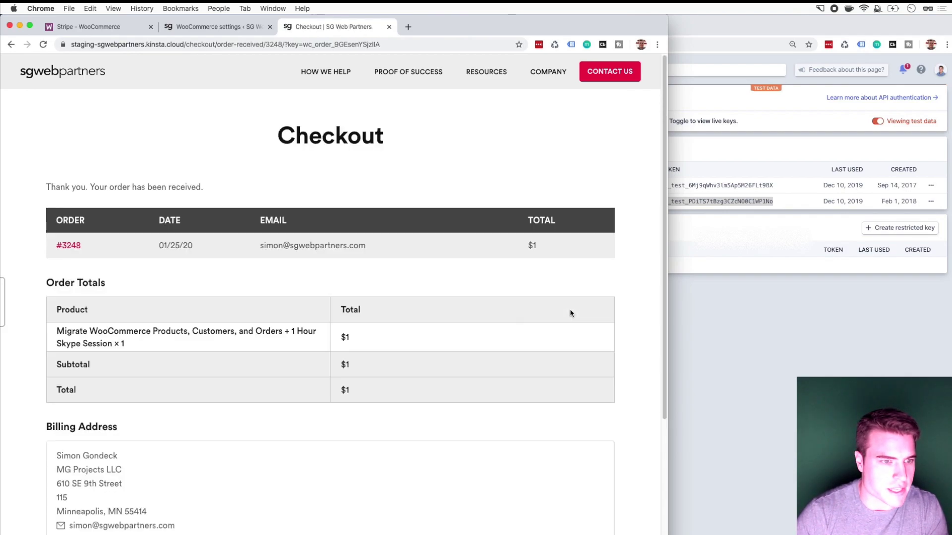
# Step: Check the new order #3248 in the WooCommerce orders list, then go back to the Stripe settings tab
pyautogui.press('super+2')
pyautogui.keyDown('super'); pyautogui.click(50, 288); pyautogui.keyUp('super')
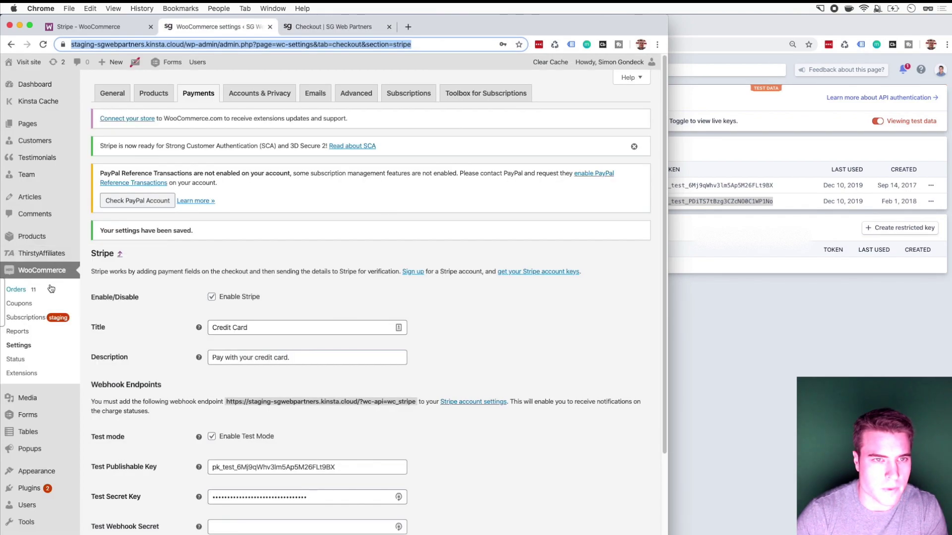
pyautogui.click(318, 28)
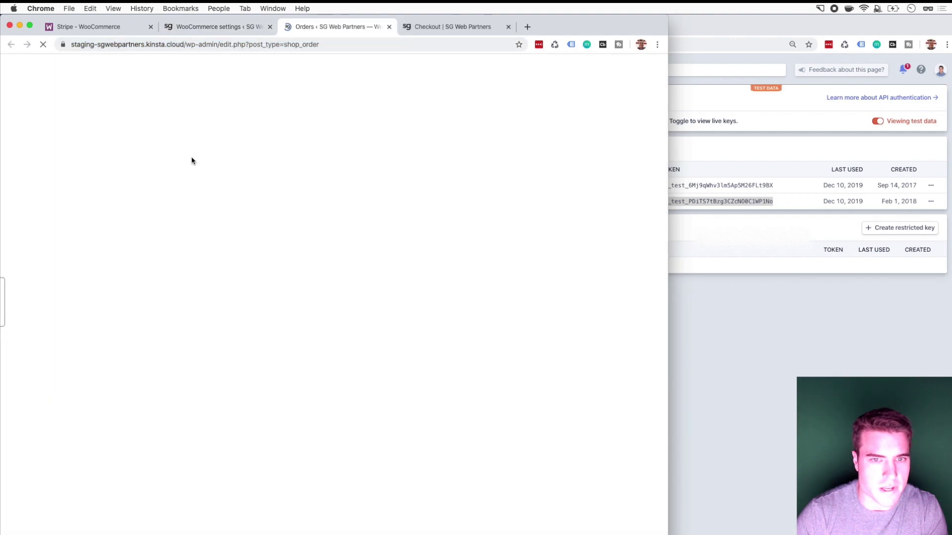
pyautogui.keyDown('super'); pyautogui.click(152, 246); pyautogui.keyUp('super')
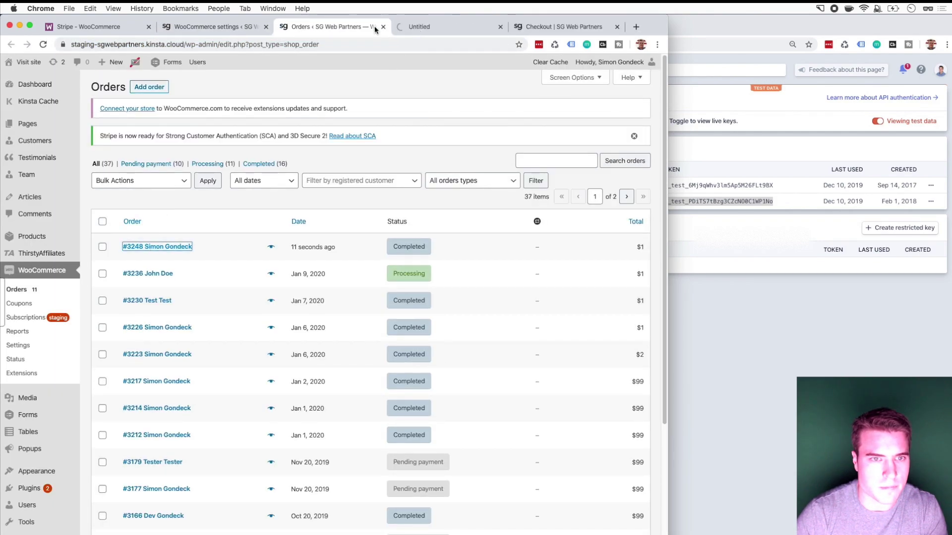
pyautogui.click(412, 27)
pyautogui.click(340, 28)
pyautogui.press('super+w')
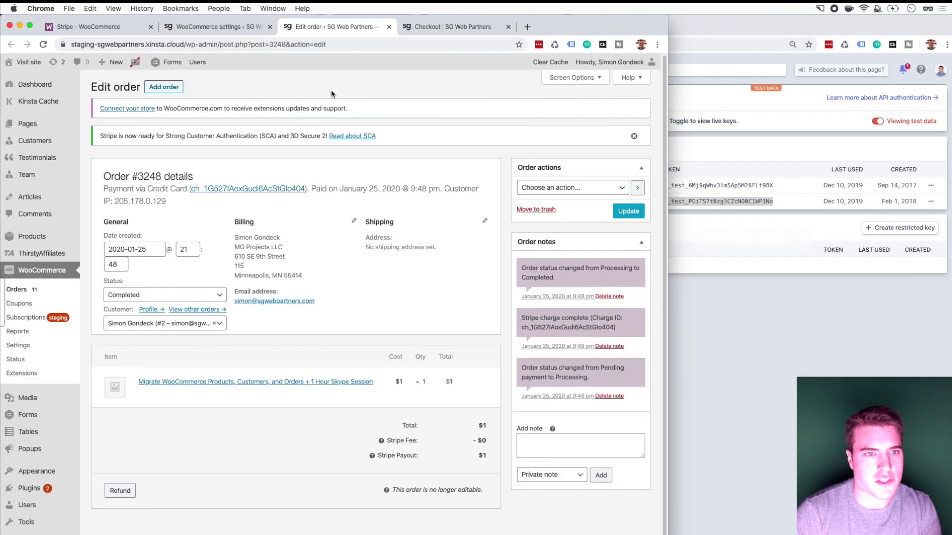
pyautogui.click(173, 27)
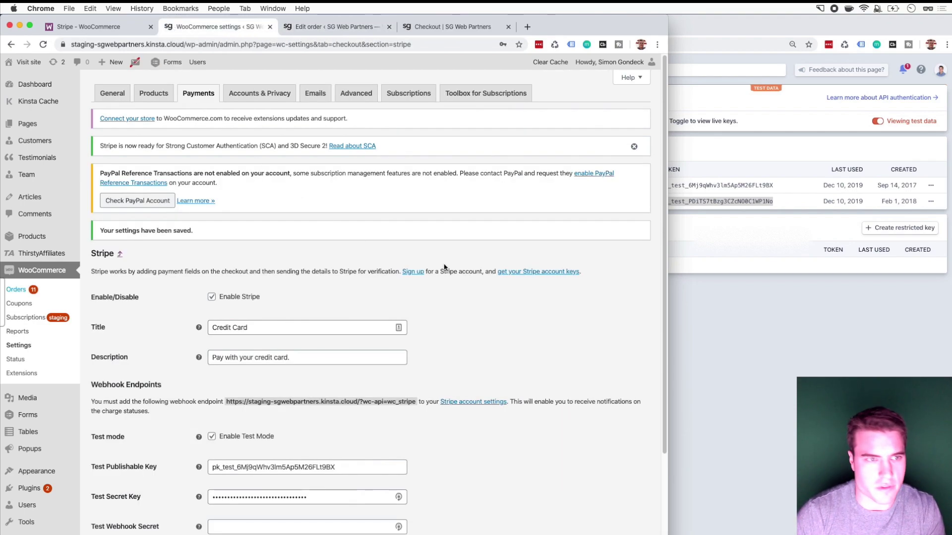
# Step: Uncheck Enable Test Mode in the Stripe settings so the live key fields show
pyautogui.scroll(-3, 435, 236)
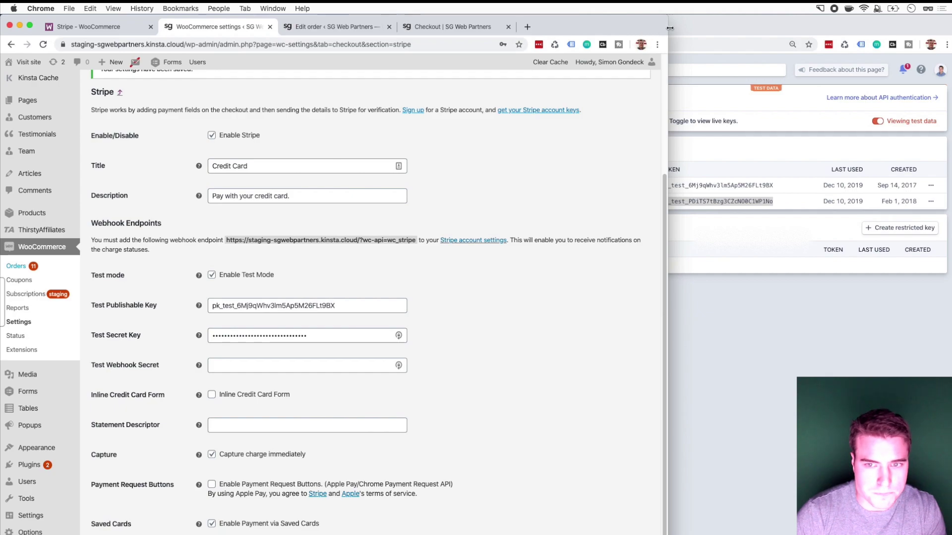
pyautogui.moveTo(667, 18); pyautogui.dragTo(519, 5)
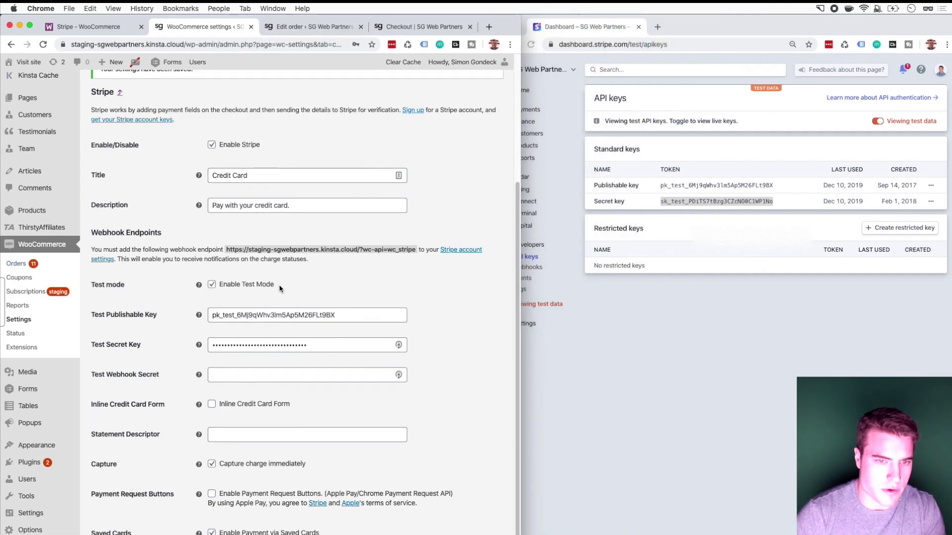
pyautogui.click(235, 286)
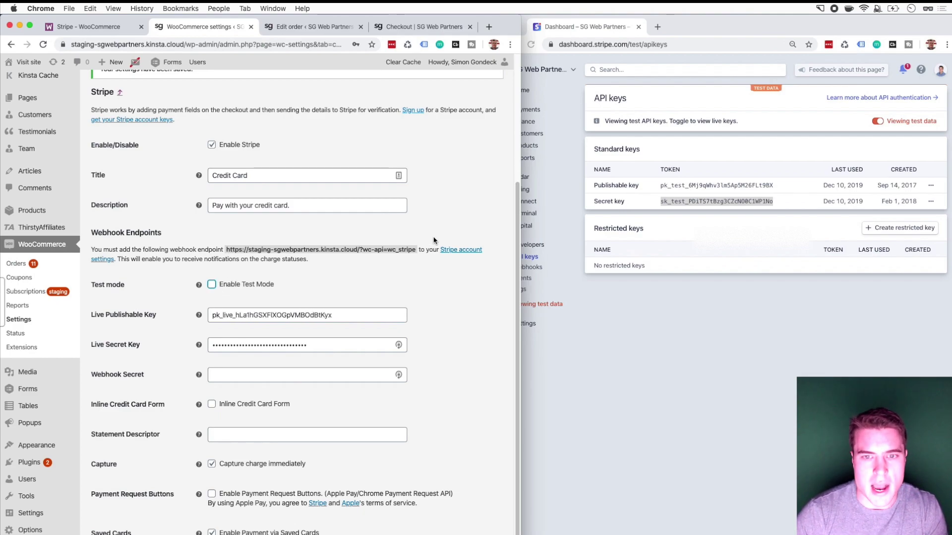
# Step: Open the Stripe Dashboard Webhooks page with live data instead of test data
pyautogui.click(618, 323)
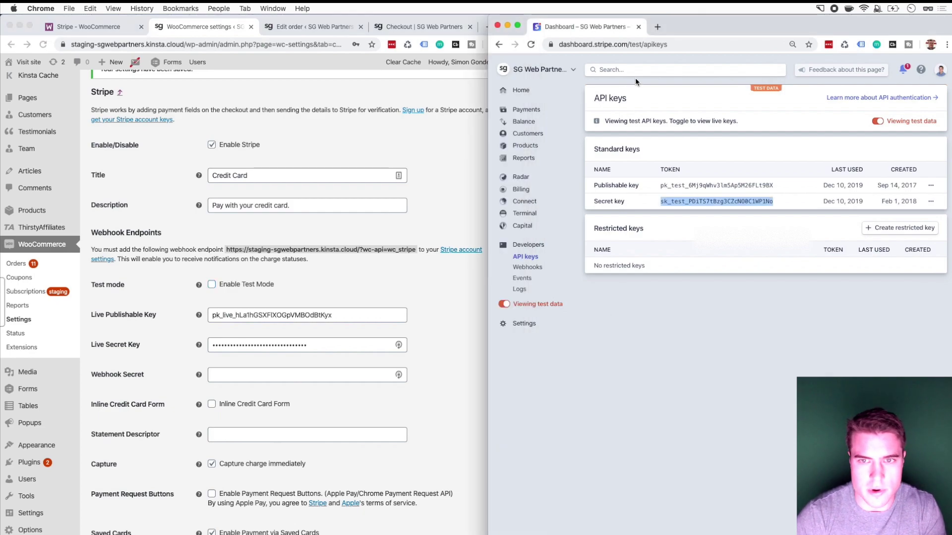
pyautogui.click(637, 70)
pyautogui.write('webhooks')
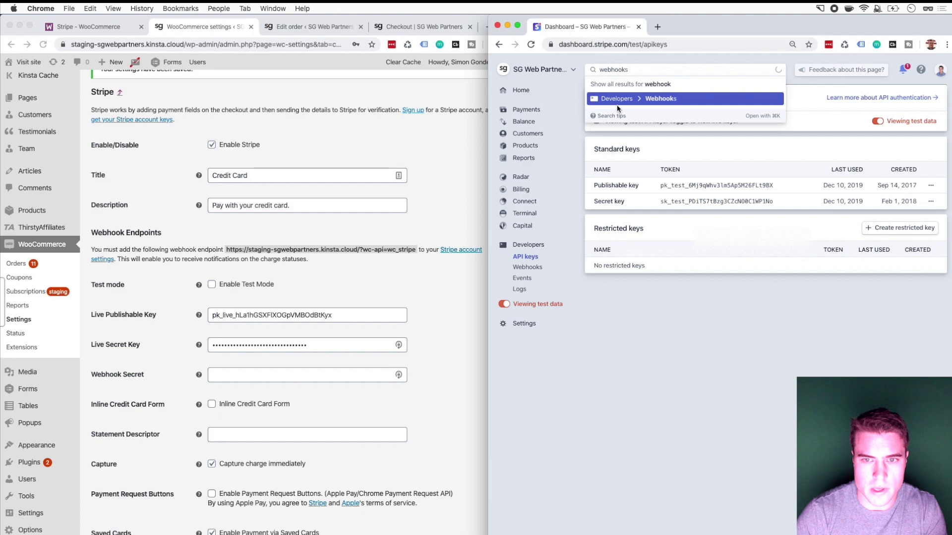
pyautogui.click(648, 98)
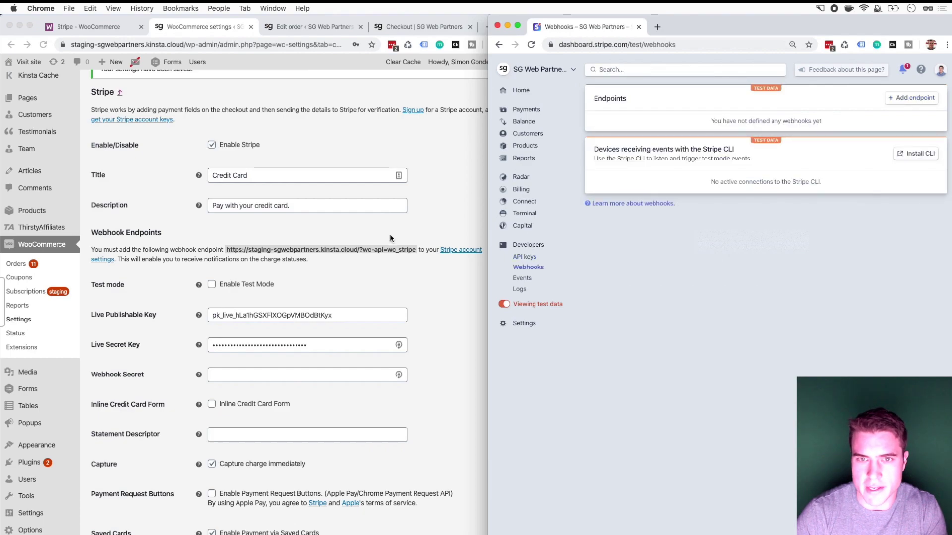
pyautogui.click(499, 44)
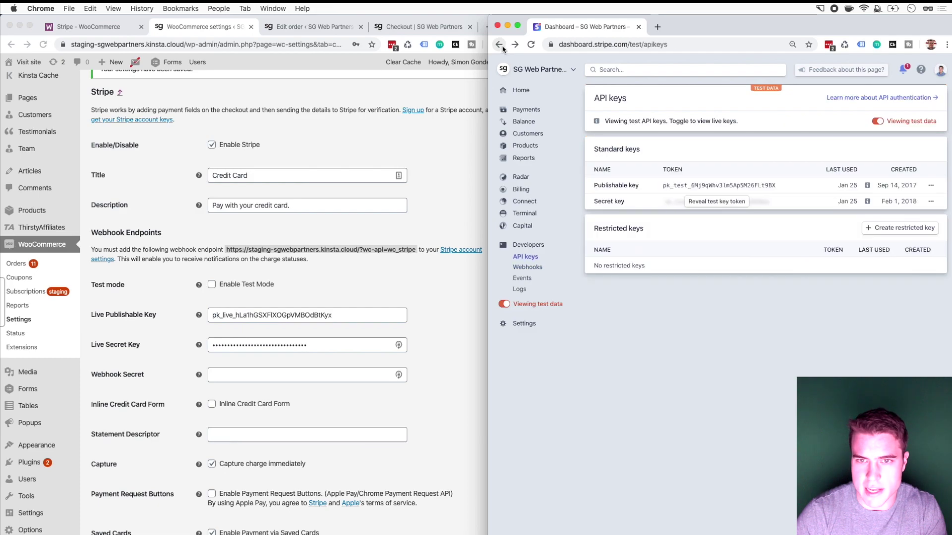
pyautogui.click(878, 122)
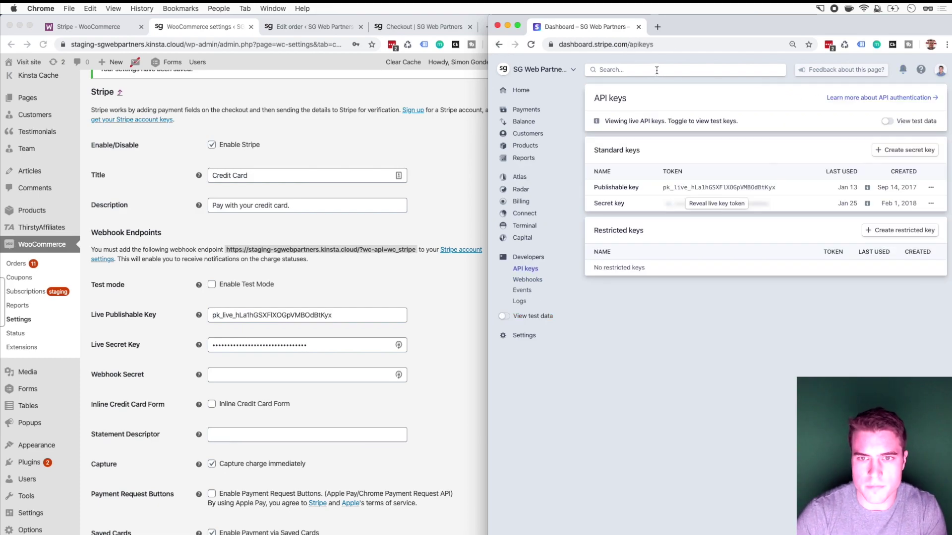
pyautogui.write('/webho')
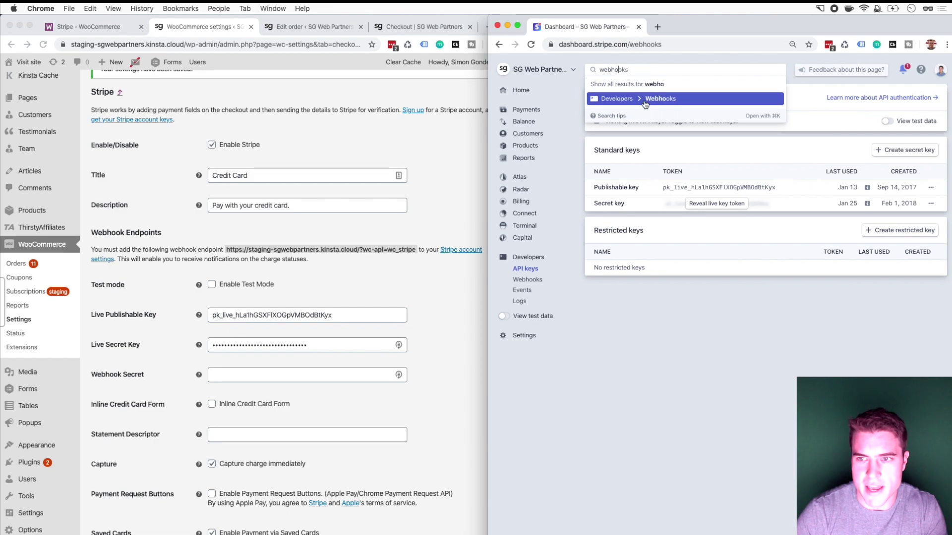
pyautogui.click(645, 98)
# Step: Start a new endpoint with the store's ?wc-api=wc_stripe URL as the Endpoint URL
pyautogui.click(912, 98)
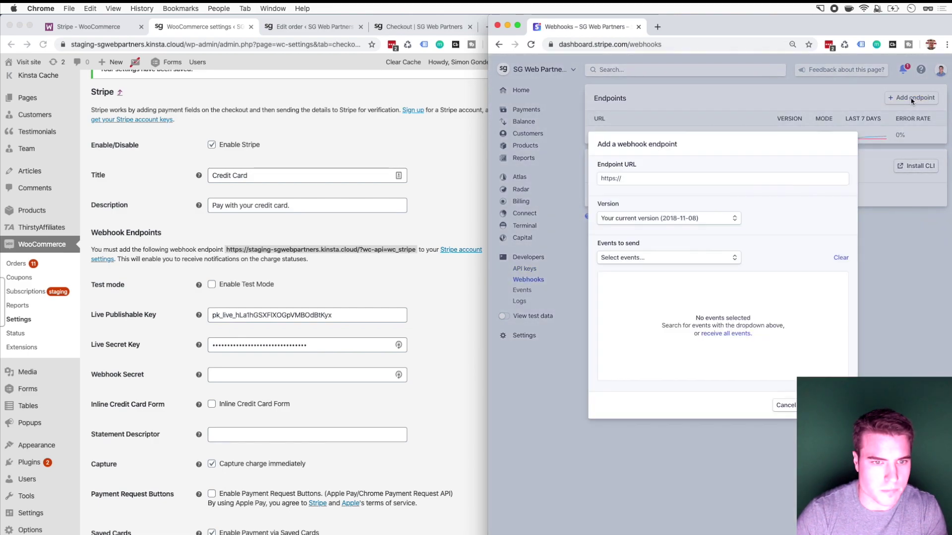
pyautogui.click(287, 249)
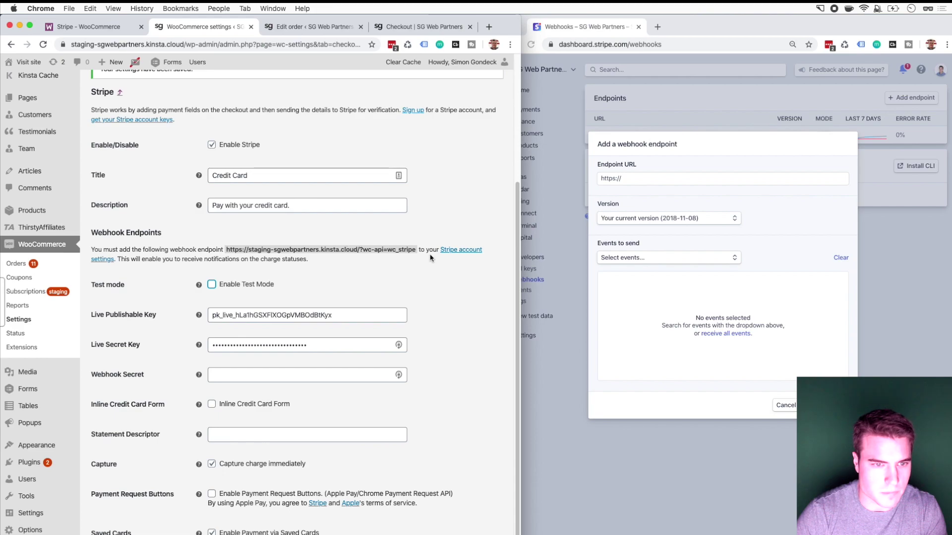
pyautogui.moveTo(416, 250); pyautogui.dragTo(227, 250)
pyautogui.press('super+c')
pyautogui.click(697, 201)
pyautogui.click(684, 177)
pyautogui.press('super+a')
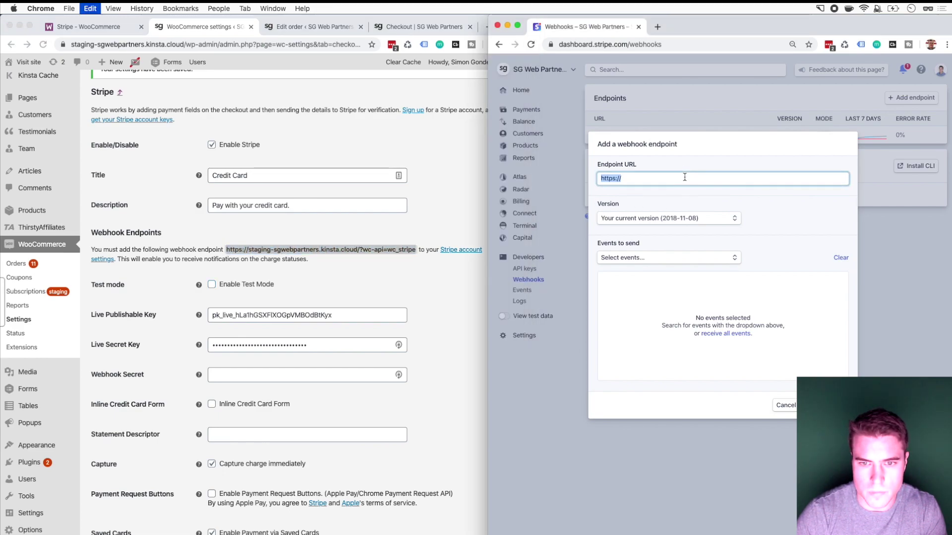
pyautogui.press('super+v')
# Step: Set the endpoint to receive all events and add it
pyautogui.click(640, 260)
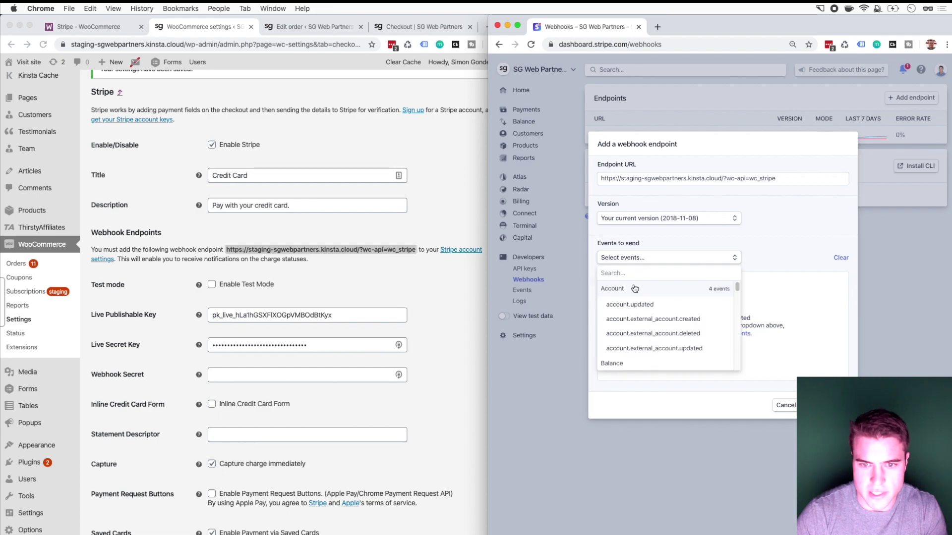
pyautogui.click(639, 258)
pyautogui.click(638, 258)
pyautogui.scroll(-10, 652, 308)
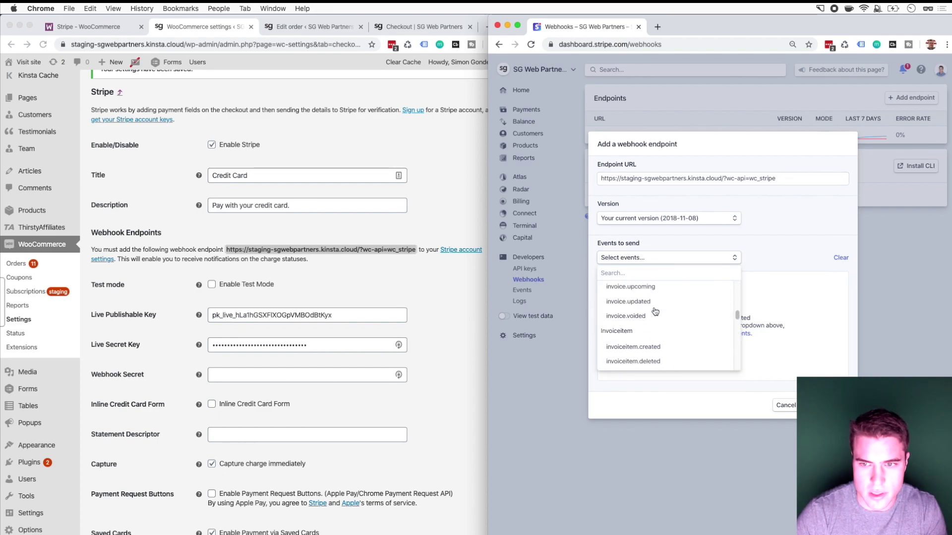
pyautogui.scroll(2, 655, 307)
pyautogui.click(670, 256)
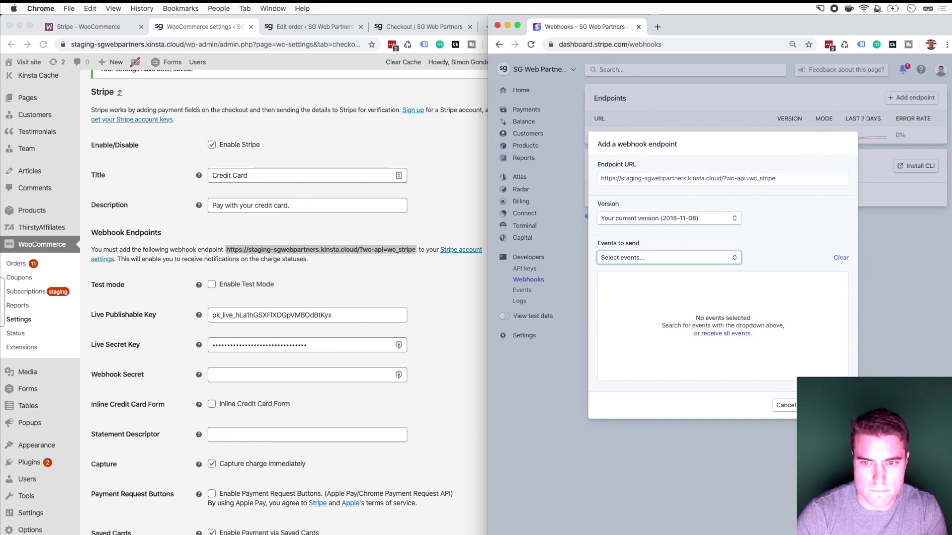
pyautogui.press('Return')
pyautogui.click(726, 359)
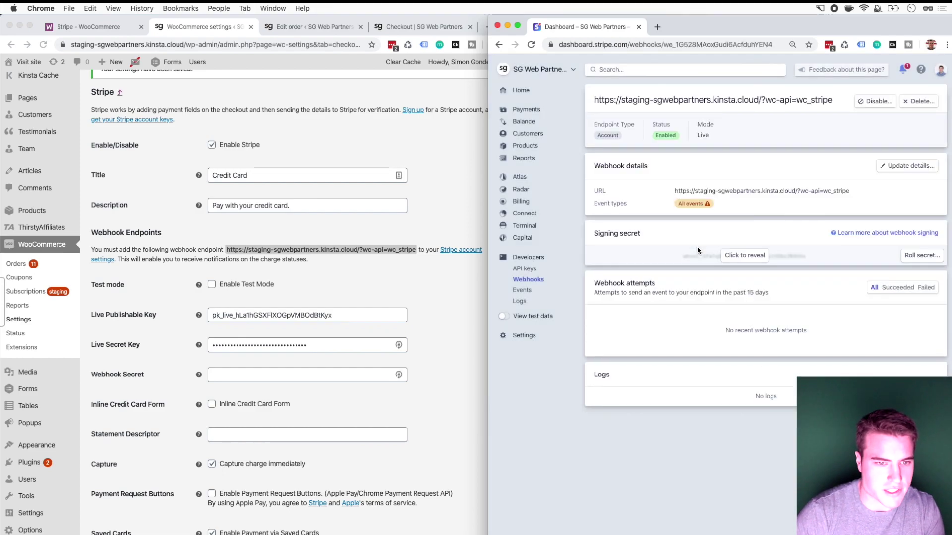
# Step: Paste the revealed signing secret into Webhook Secret, save, and close the Edit order tab
pyautogui.click(311, 302)
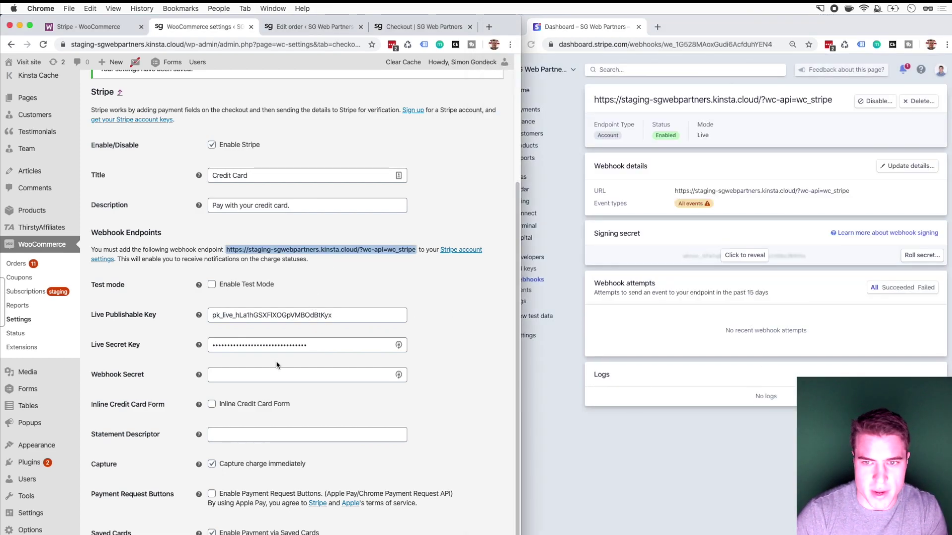
pyautogui.scroll(-1, 276, 362)
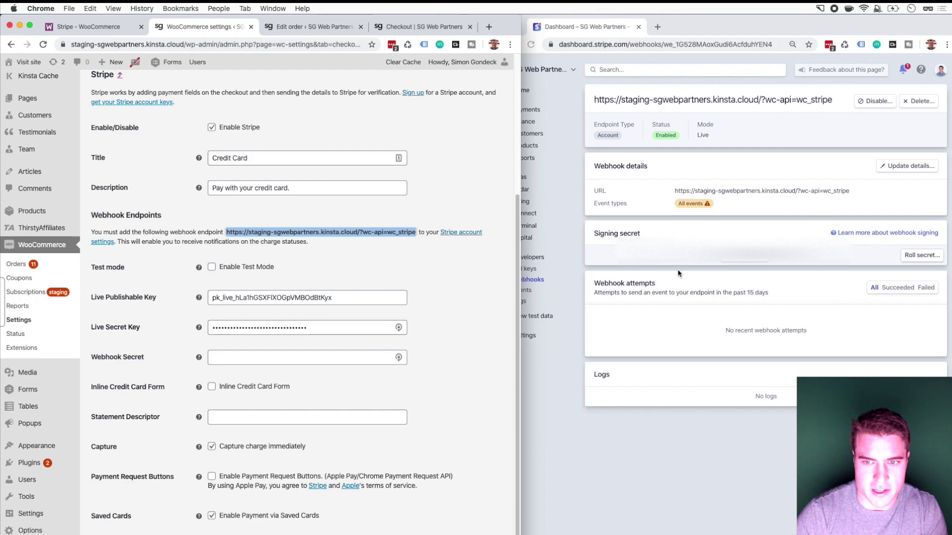
pyautogui.click(733, 260)
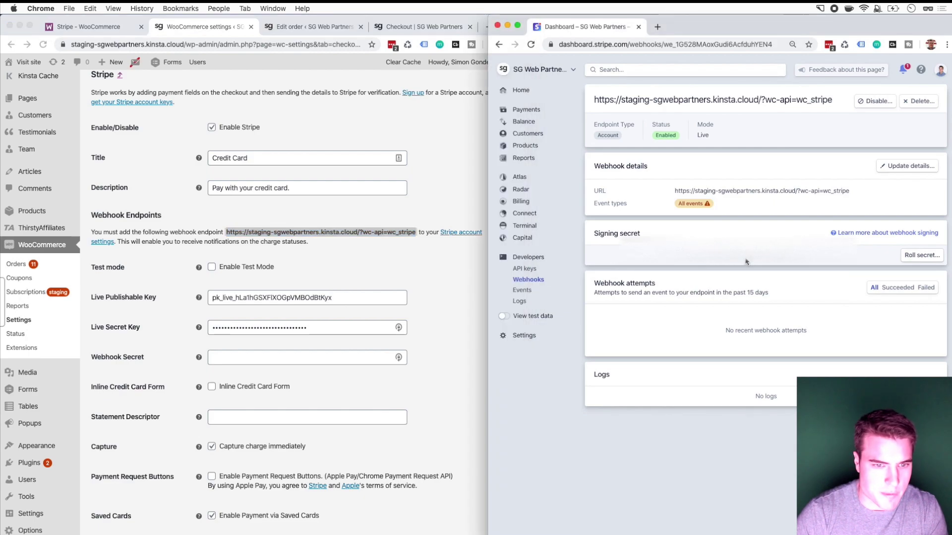
pyautogui.click(746, 259)
pyautogui.click(306, 363)
pyautogui.press('super+v')
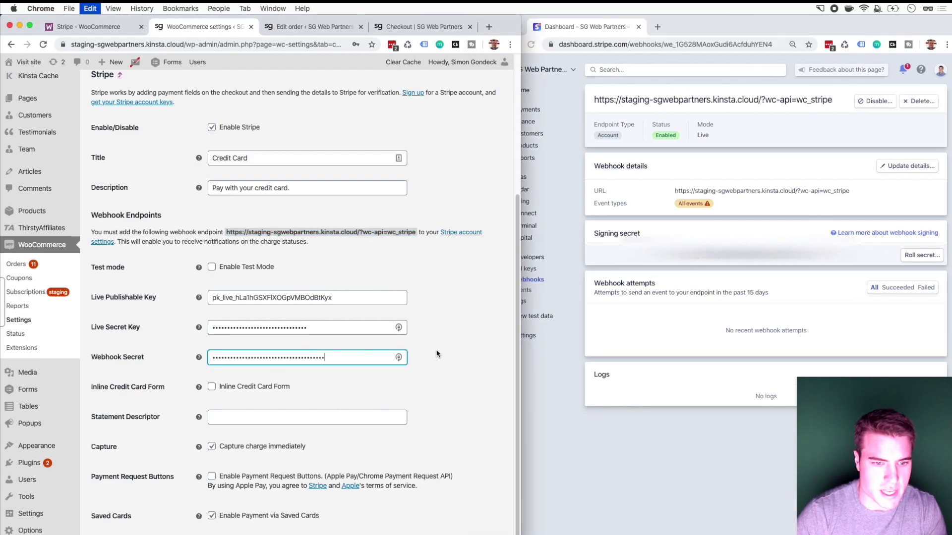
pyautogui.press('Return')
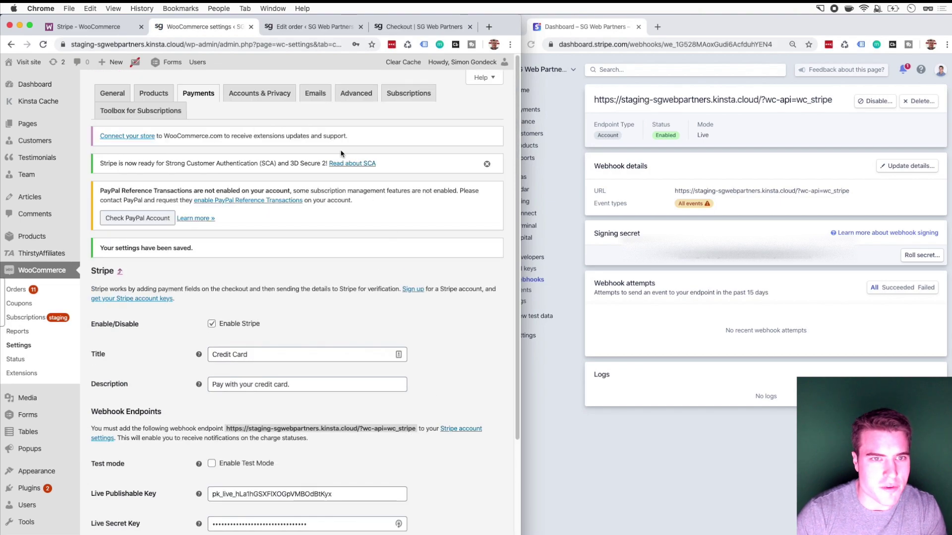
pyautogui.click(302, 25)
pyautogui.press('super+w')
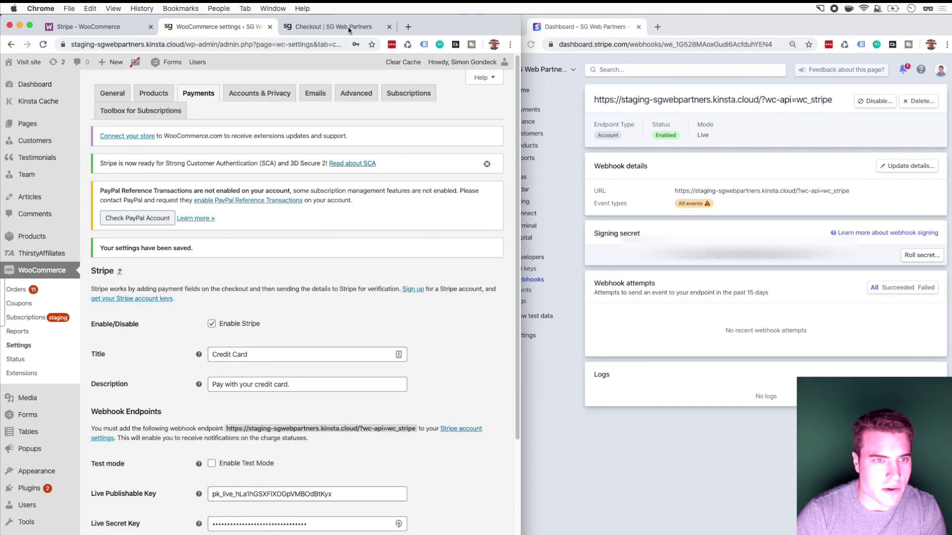
# Step: Load the $1 product's add-to-cart link in the store window
pyautogui.click(349, 28)
pyautogui.moveTo(520, 18); pyautogui.dragTo(632, 20)
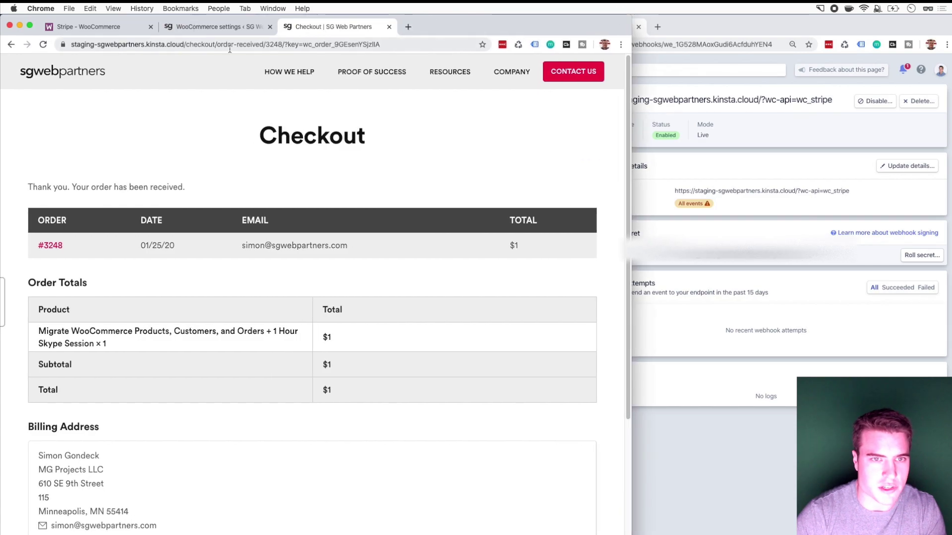
pyautogui.moveTo(216, 44); pyautogui.dragTo(507, 58)
pyautogui.press('BackSpace')
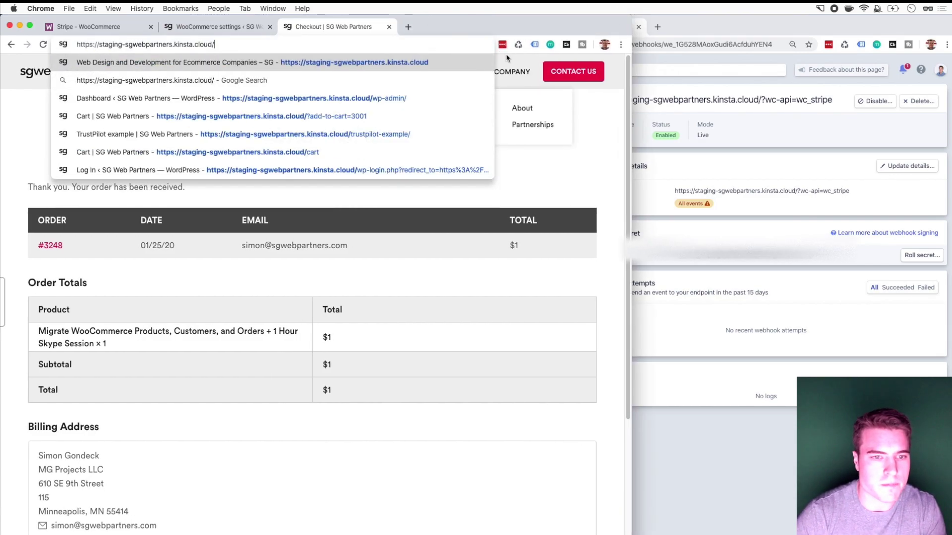
pyautogui.write('?')
pyautogui.press('Return')
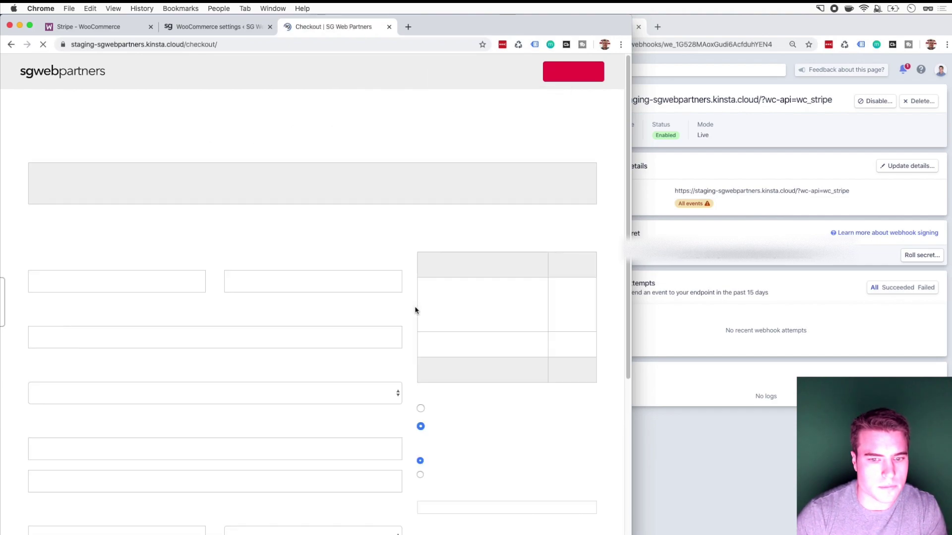
# Step: Select 'Use a new payment method' instead of the saved Visa at checkout
pyautogui.scroll(-4, 415, 310)
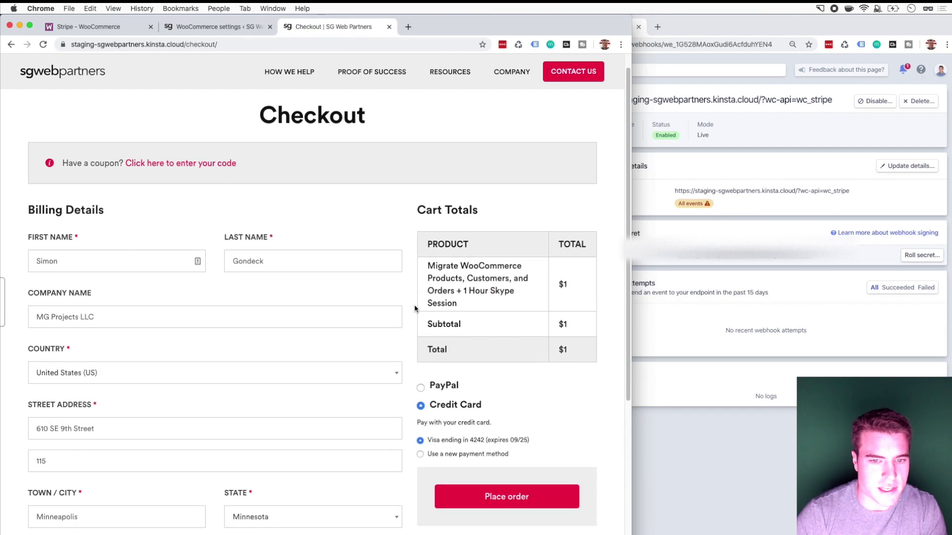
pyautogui.scroll(2, 415, 307)
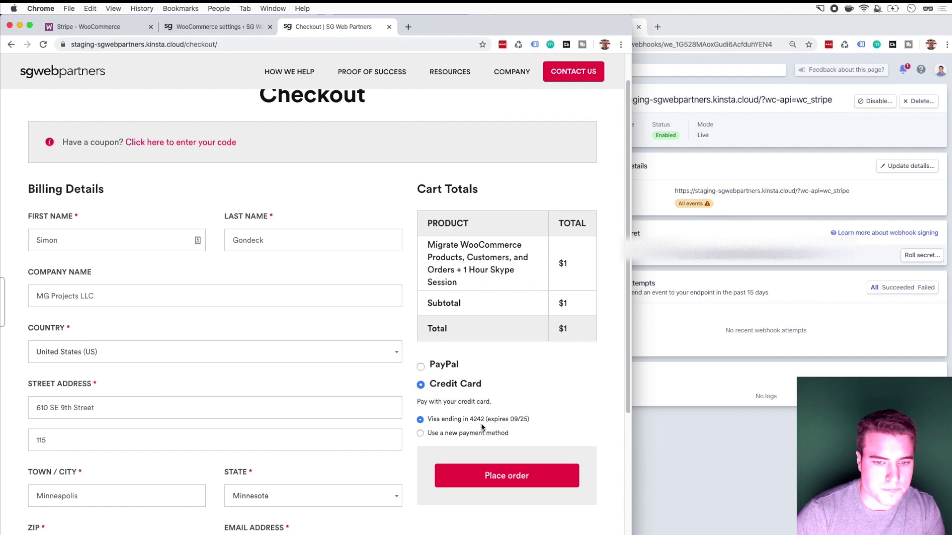
pyautogui.moveTo(491, 434); pyautogui.dragTo(484, 437)
pyautogui.click(485, 437)
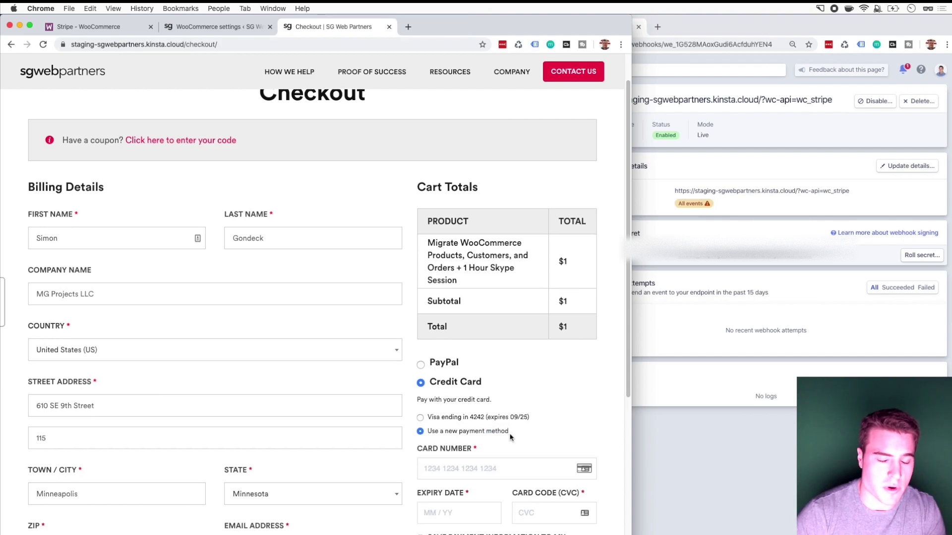
pyautogui.scroll(-1, 485, 470)
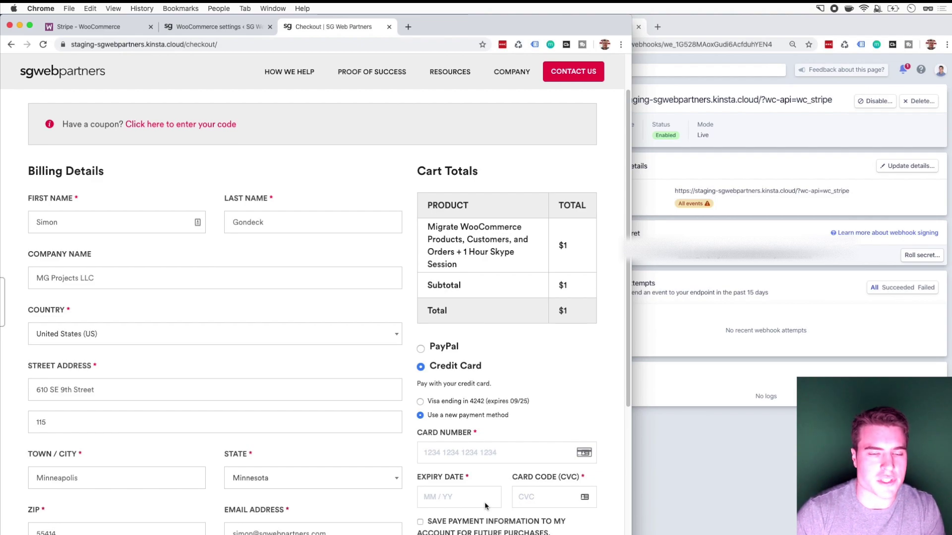
pyautogui.scroll(1, 485, 506)
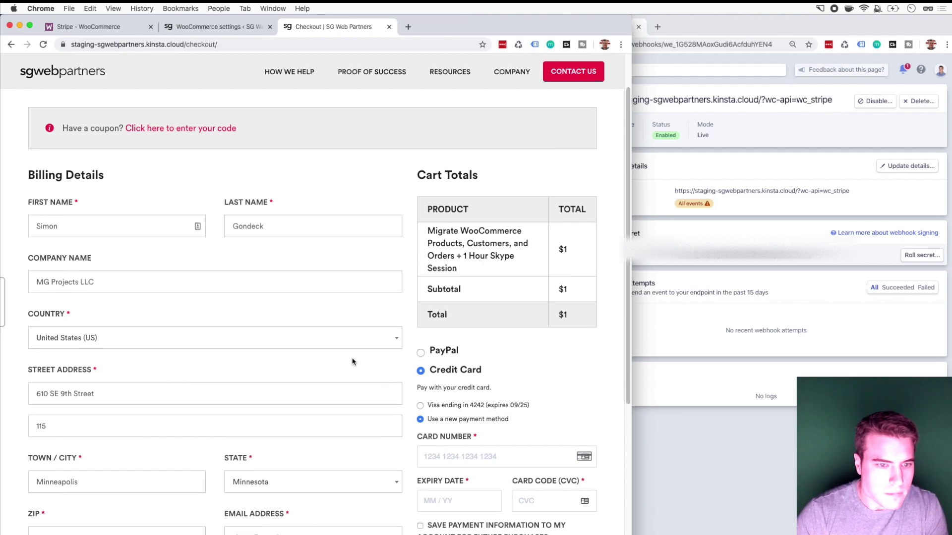
pyautogui.scroll(1, 212, 110)
pyautogui.click(217, 30)
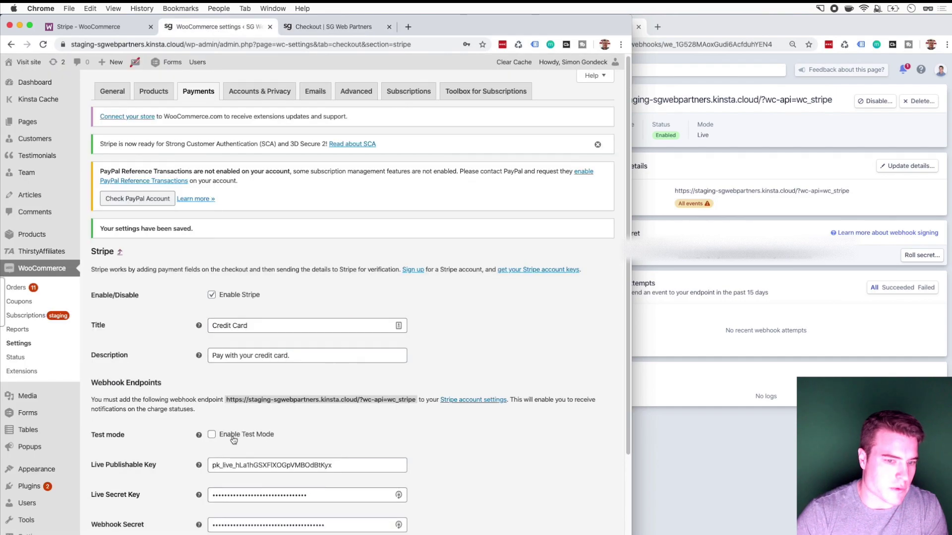
pyautogui.scroll(-5, 233, 441)
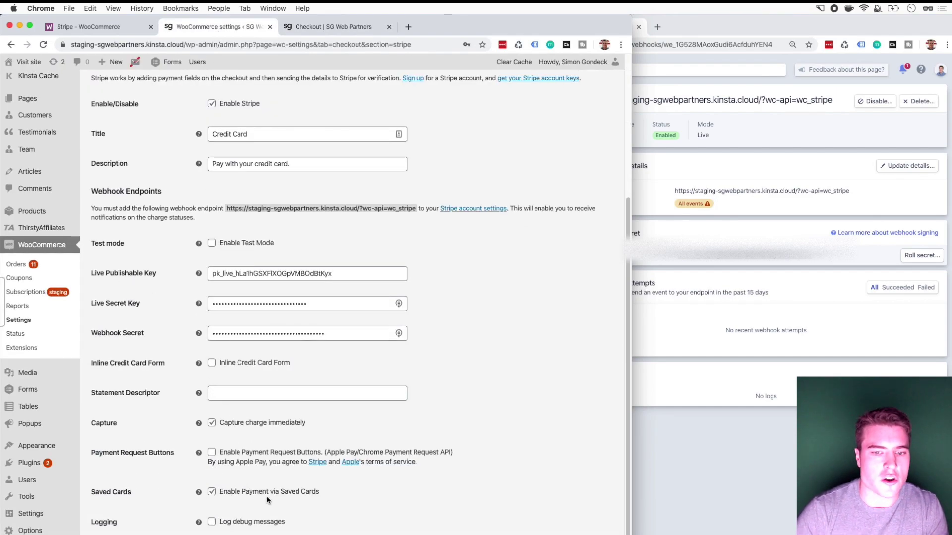
pyautogui.click(333, 26)
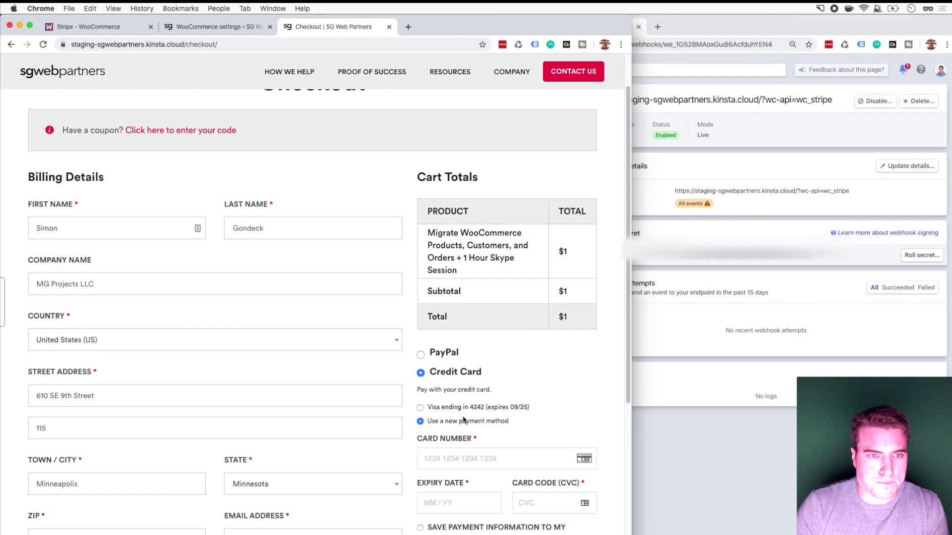
pyautogui.click(231, 30)
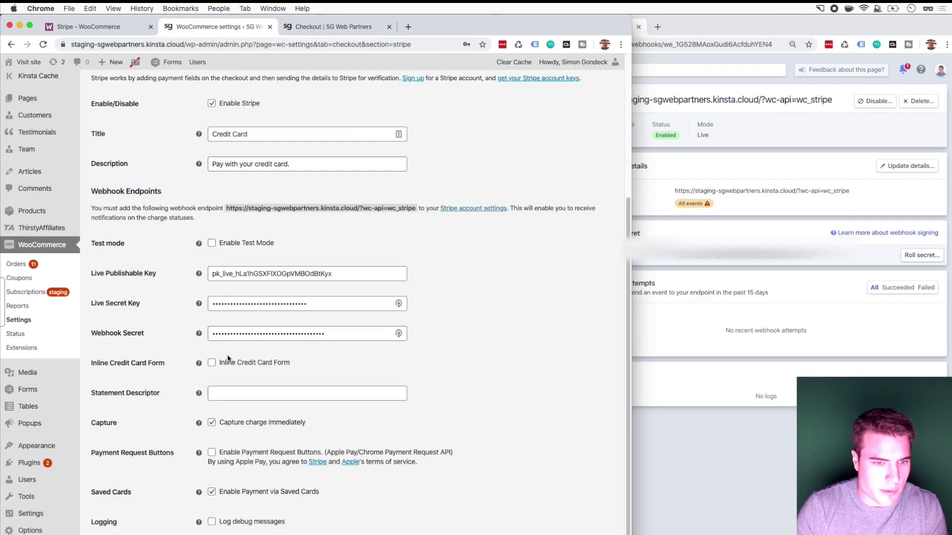
# Step: Save the statement descriptor 'SG WEB', then enable Inline Credit Card Form and save
pyautogui.click(239, 392)
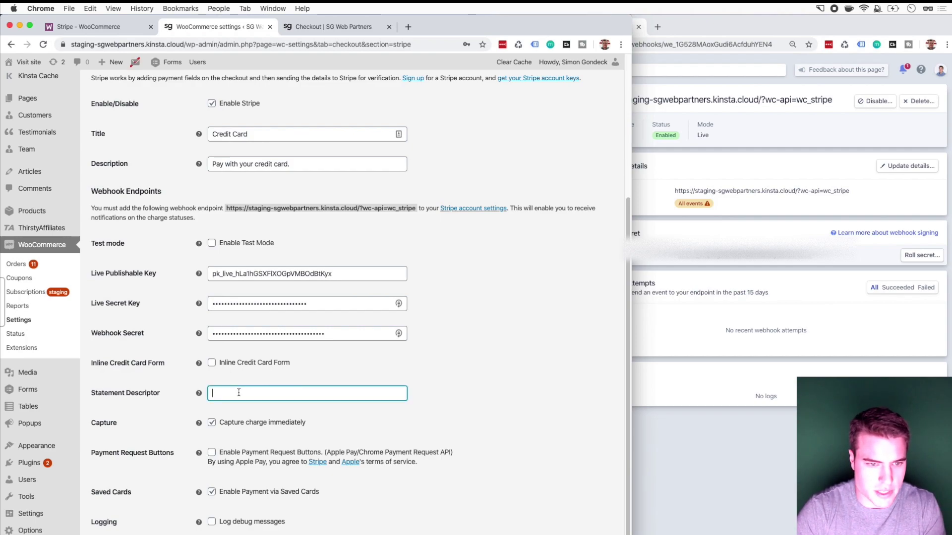
pyautogui.write('SG WEb')
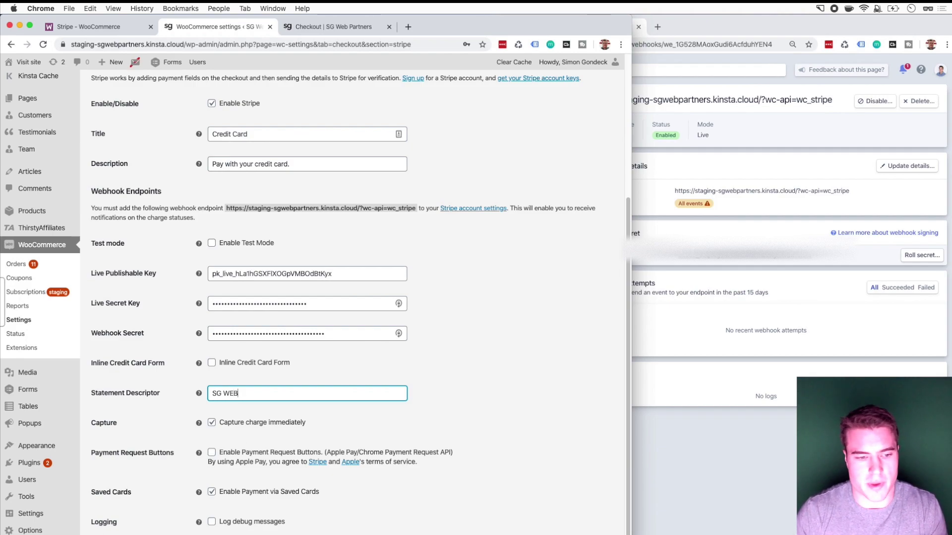
pyautogui.press('Return')
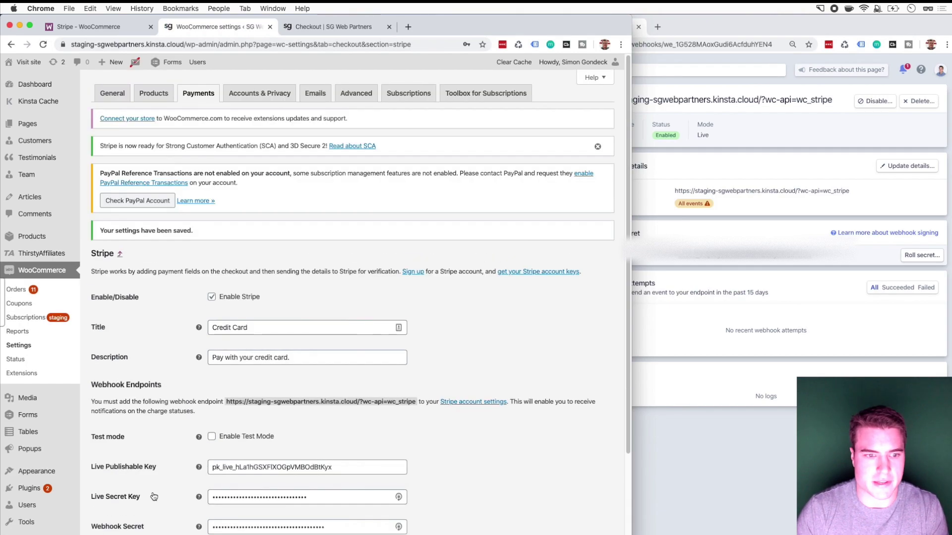
pyautogui.scroll(-5, 151, 476)
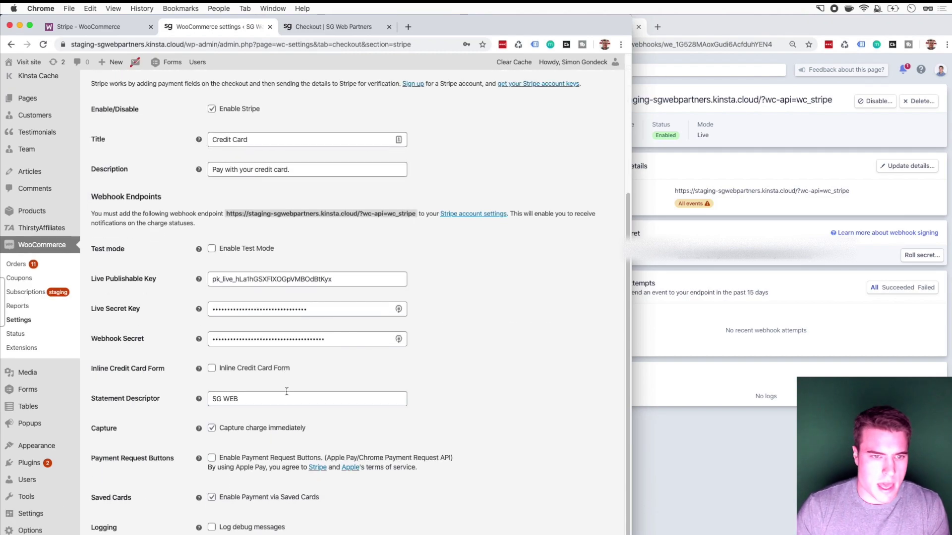
pyautogui.scroll(-1, 271, 414)
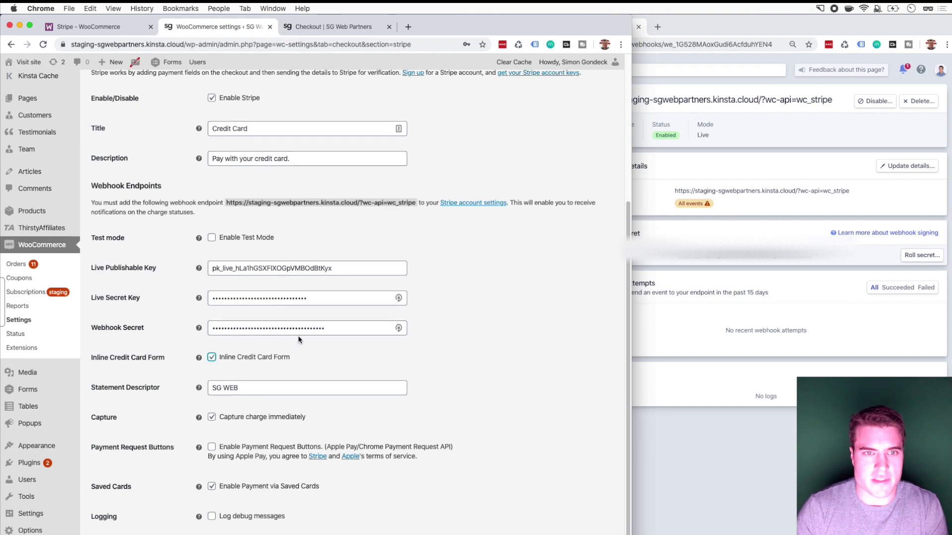
pyautogui.press('Return')
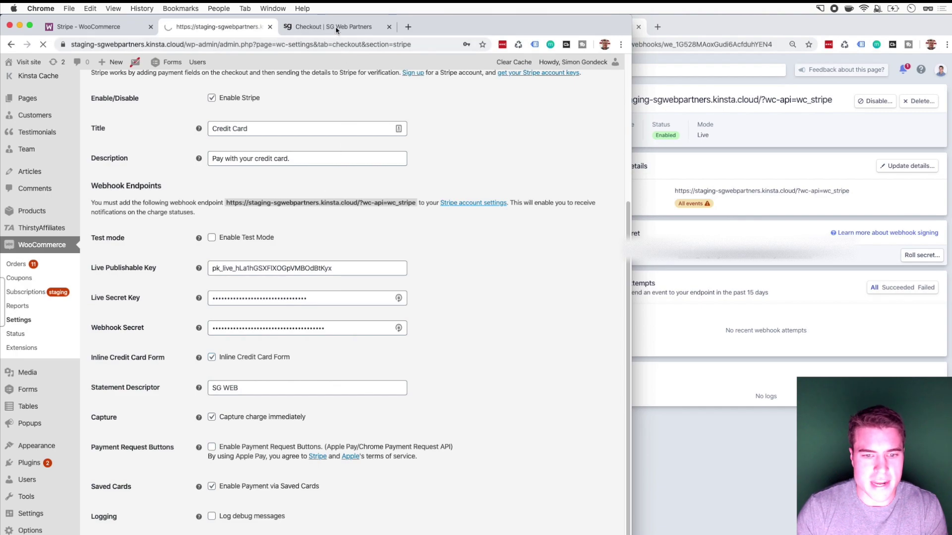
# Step: Reload checkout and choose a new card to preview the inline card field
pyautogui.click(337, 31)
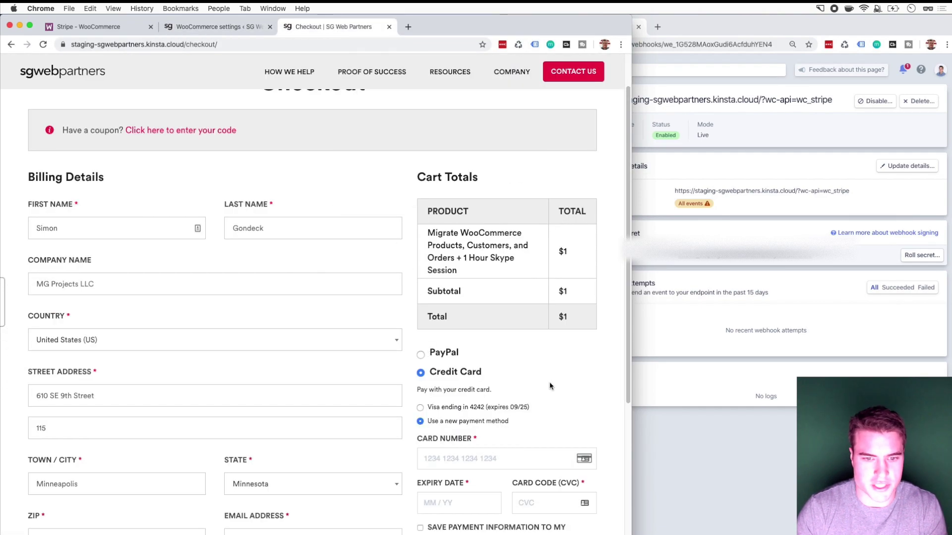
pyautogui.press('super+r')
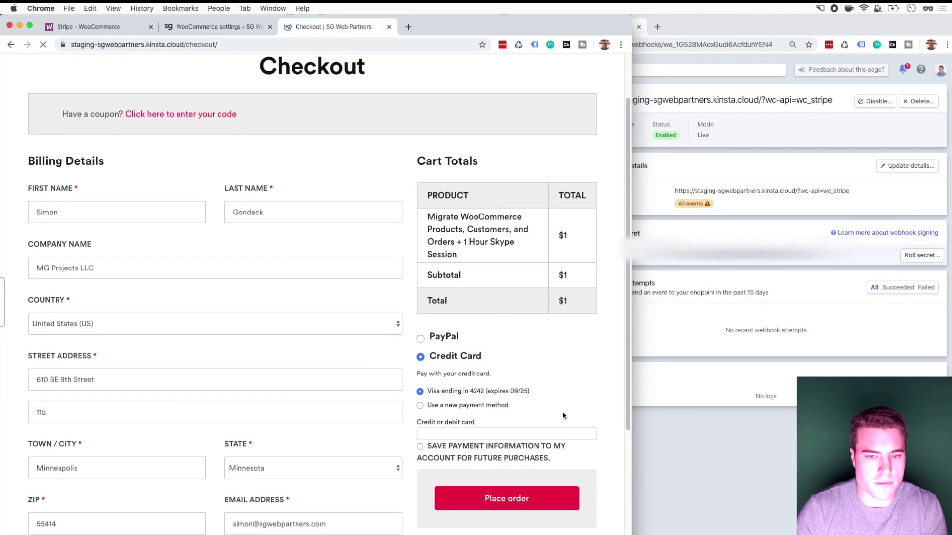
pyautogui.click(469, 405)
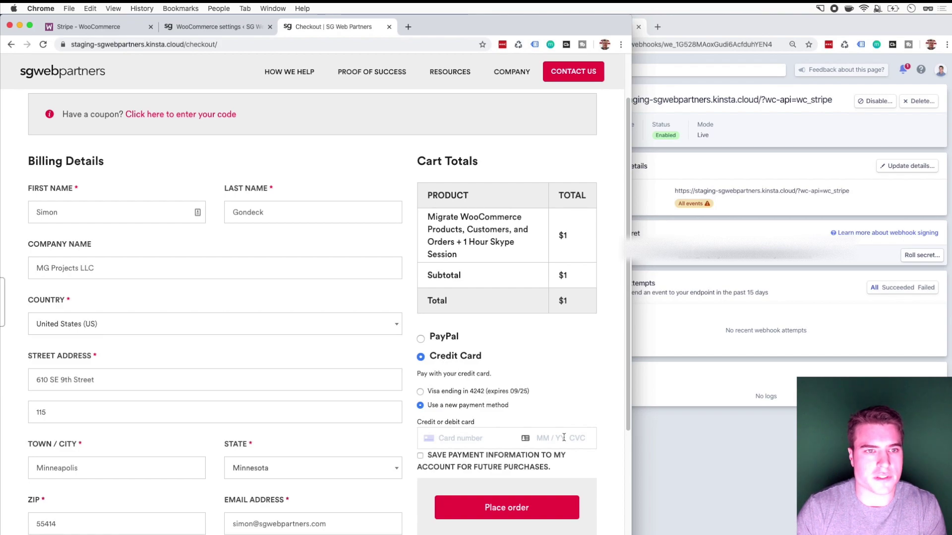
# Step: Untick Inline Credit Card Form, save, and return to the checkout
pyautogui.click(193, 30)
pyautogui.scroll(-5, 273, 378)
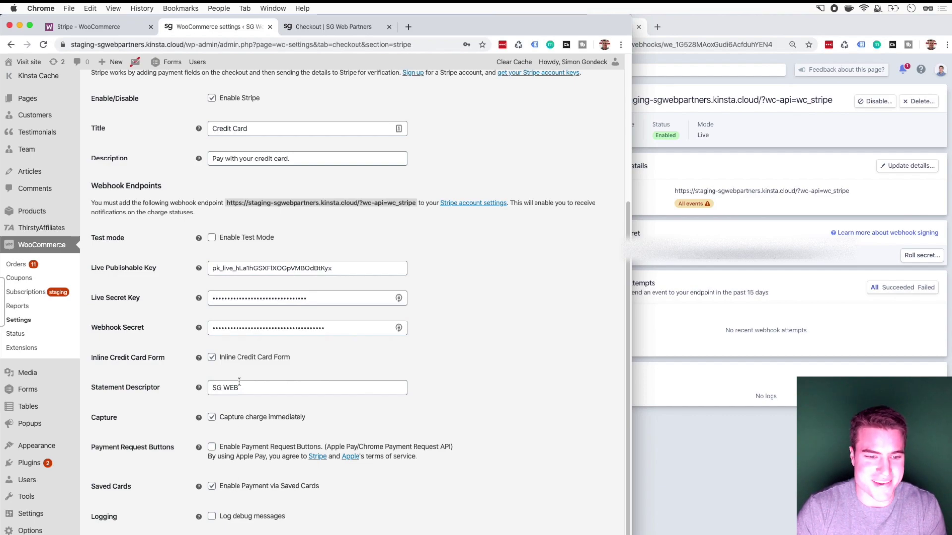
pyautogui.click(243, 358)
pyautogui.press('Return')
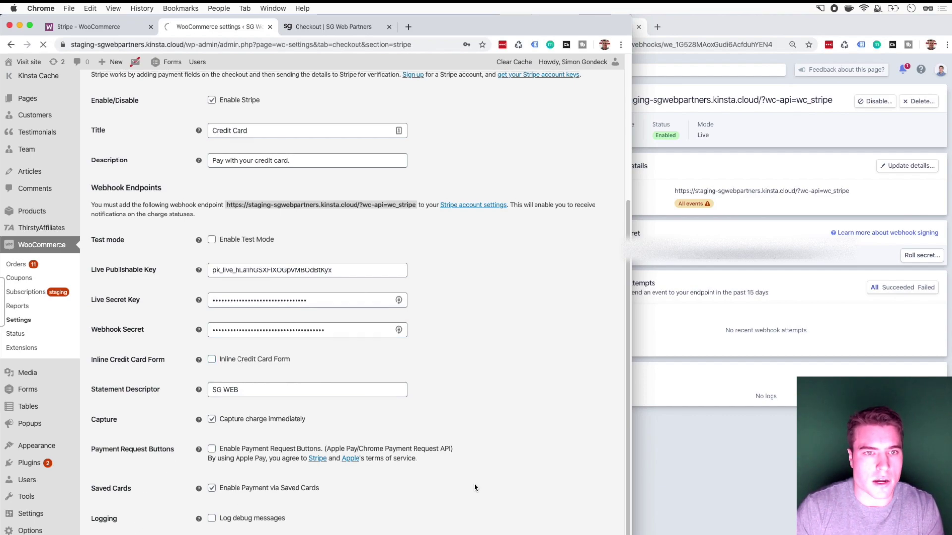
pyautogui.click(317, 26)
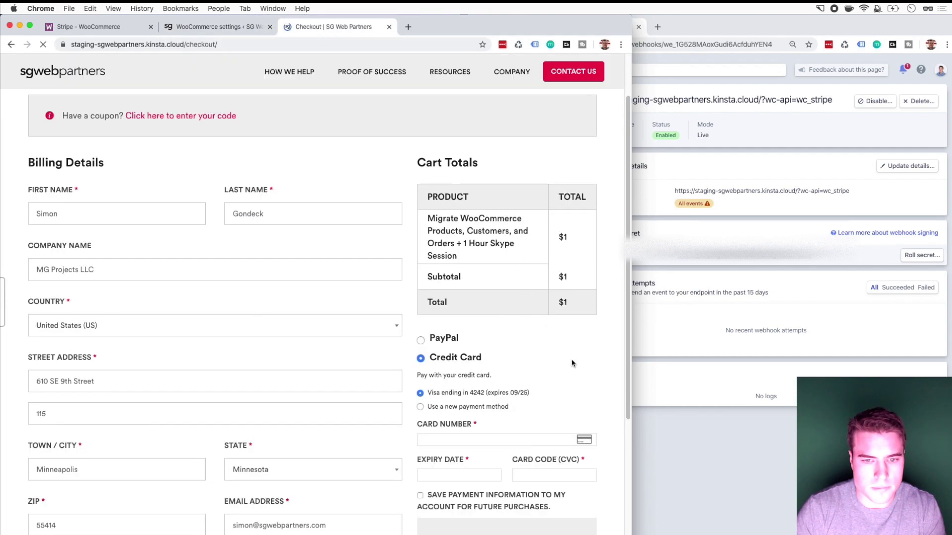
# Step: Enter a new card's number, expiry, CVC and ZIP, and place the $1 order
pyautogui.click(466, 391)
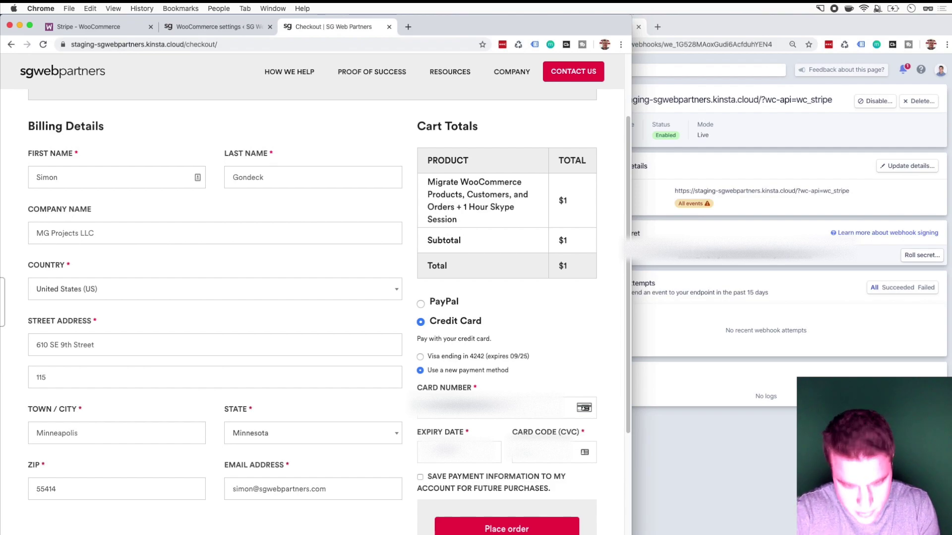
pyautogui.write('42424242')
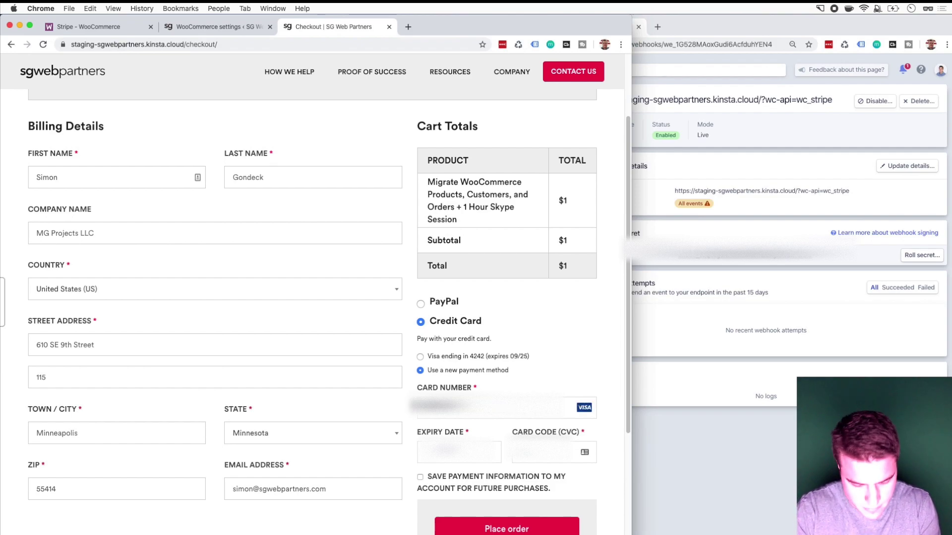
pyautogui.write('42')
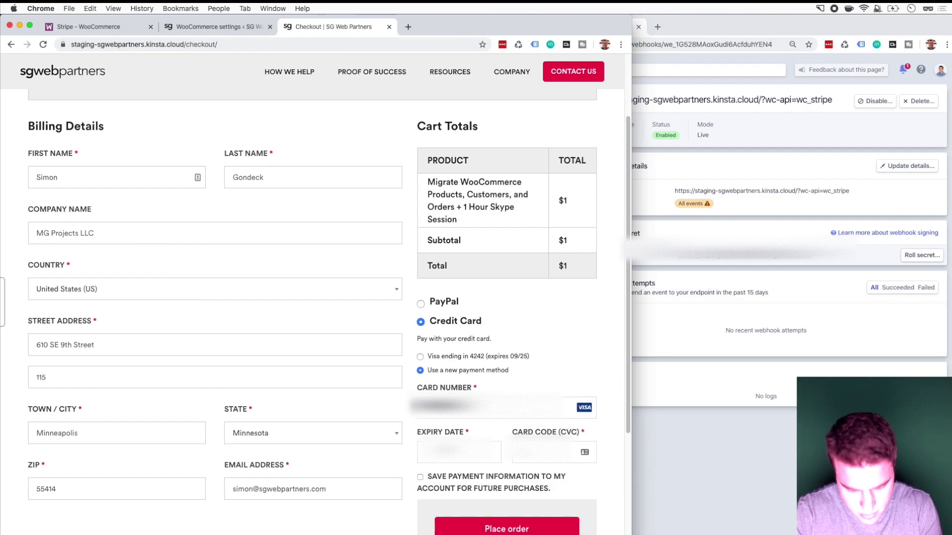
pyautogui.write('4242')
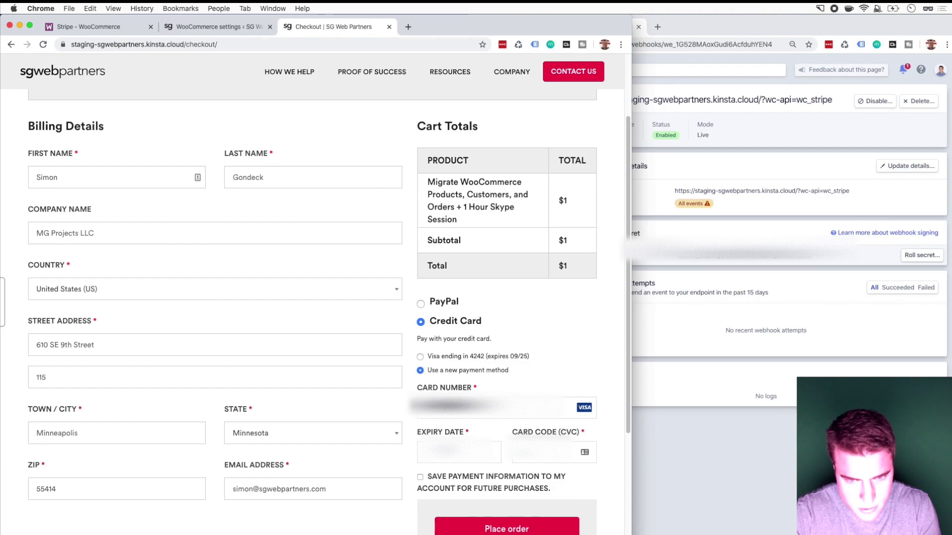
pyautogui.write('42')
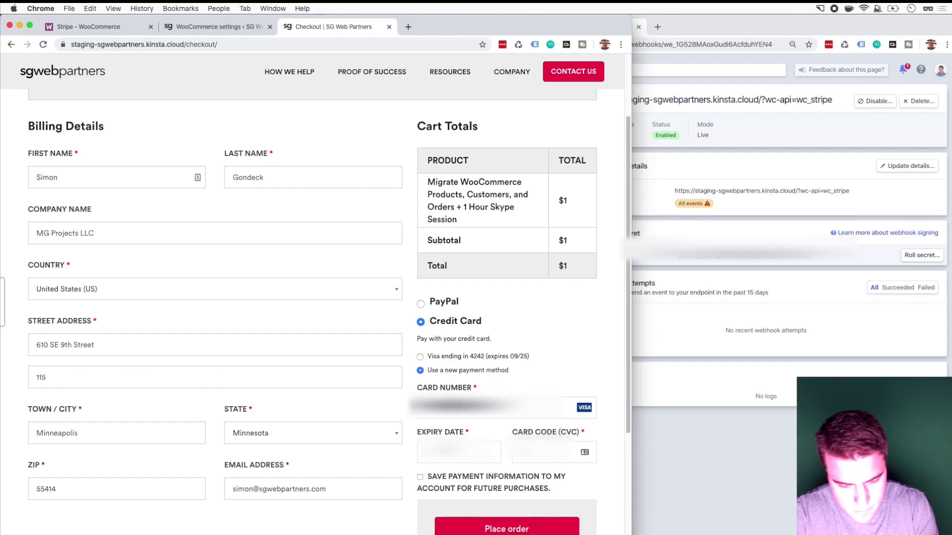
pyautogui.doubleClick(126, 491)
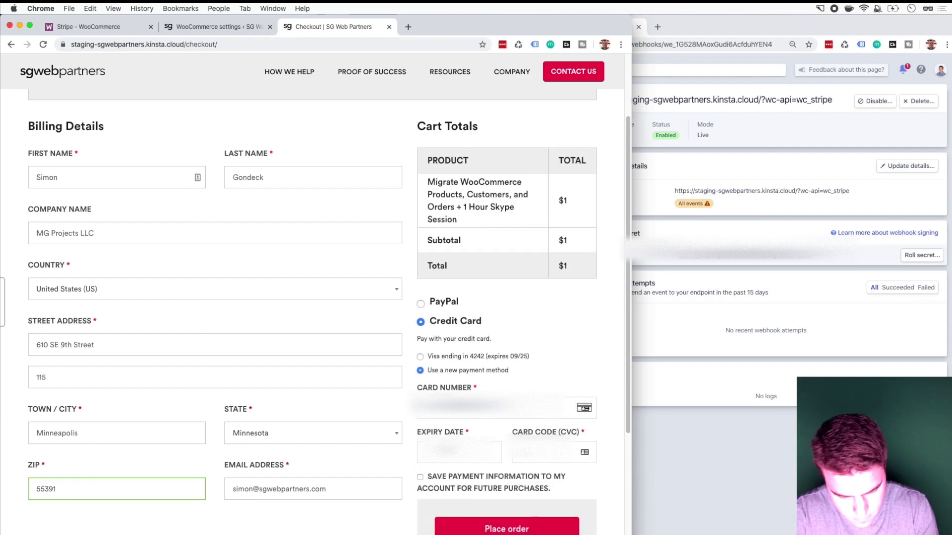
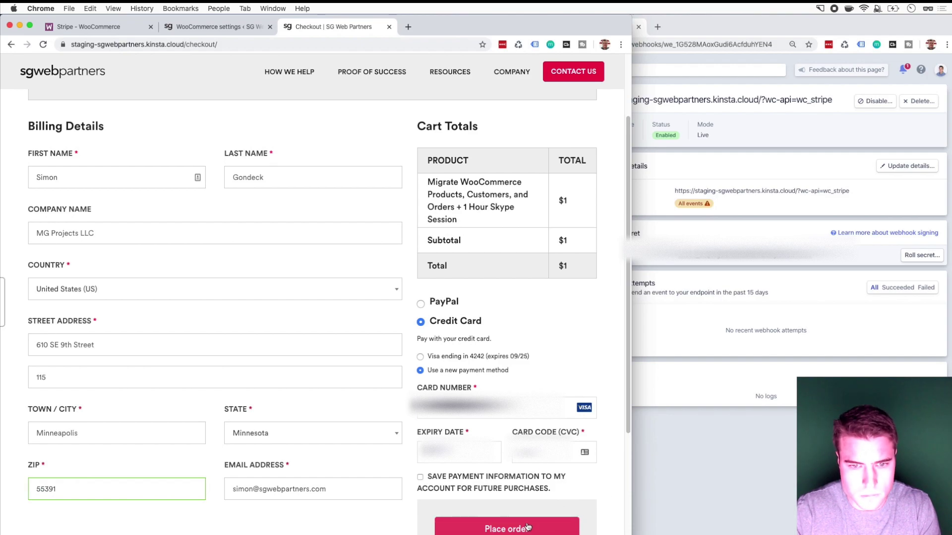
pyautogui.click(457, 479)
pyautogui.click(492, 530)
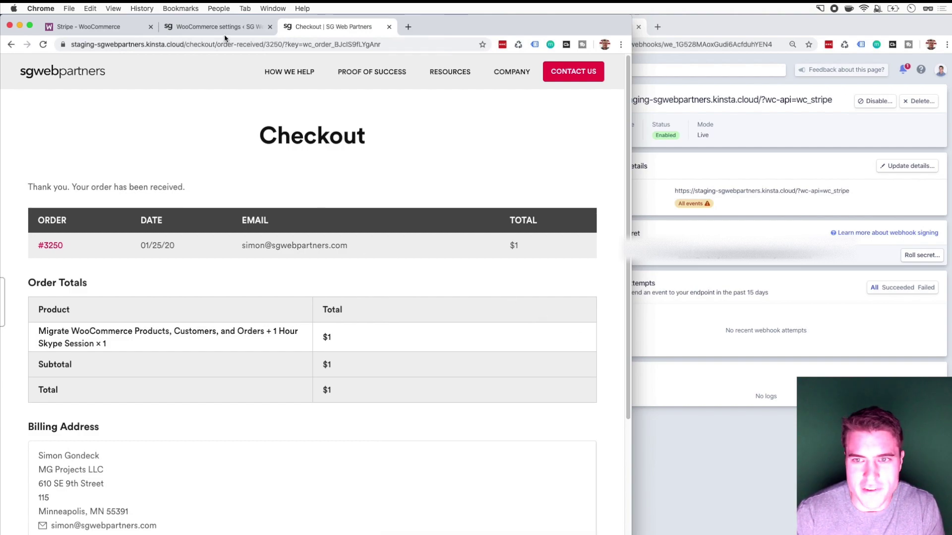
# Step: Open the live $1.00 Order 3250 payment in Stripe Payments and review its details
pyautogui.click(697, 119)
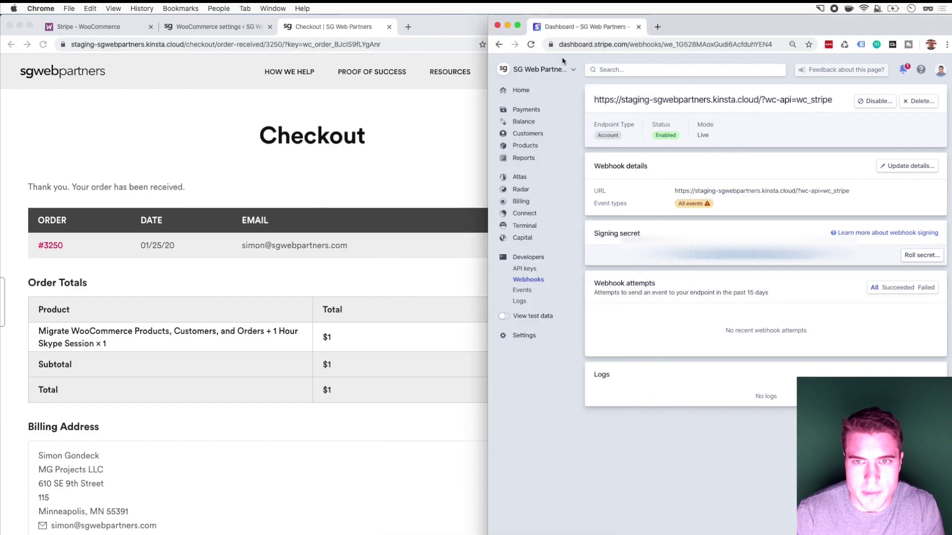
pyautogui.keyDown('super'); pyautogui.click(538, 106); pyautogui.keyUp('super')
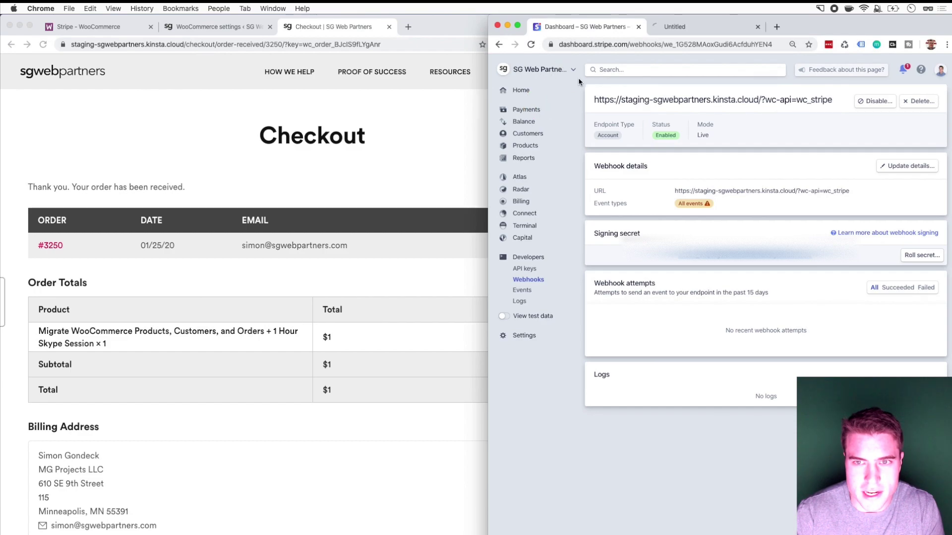
pyautogui.click(657, 28)
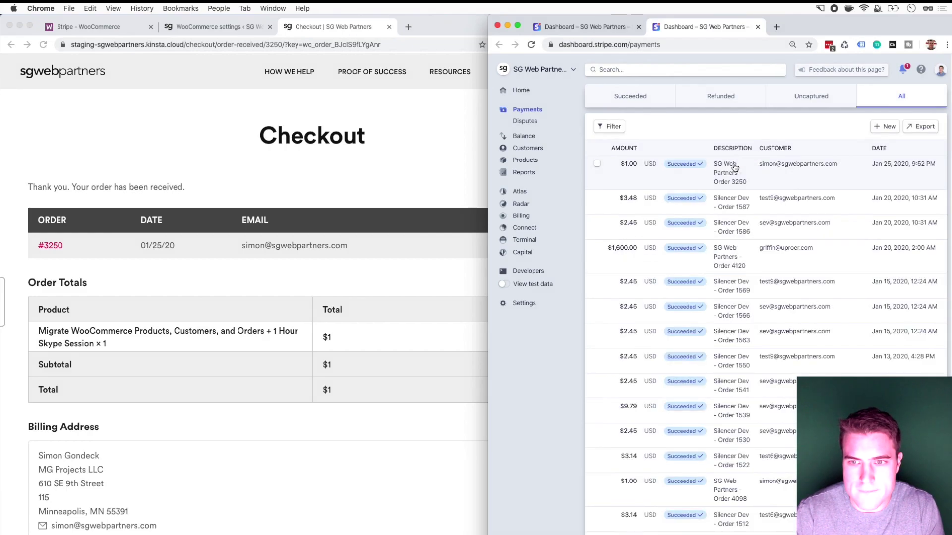
pyautogui.click(769, 165)
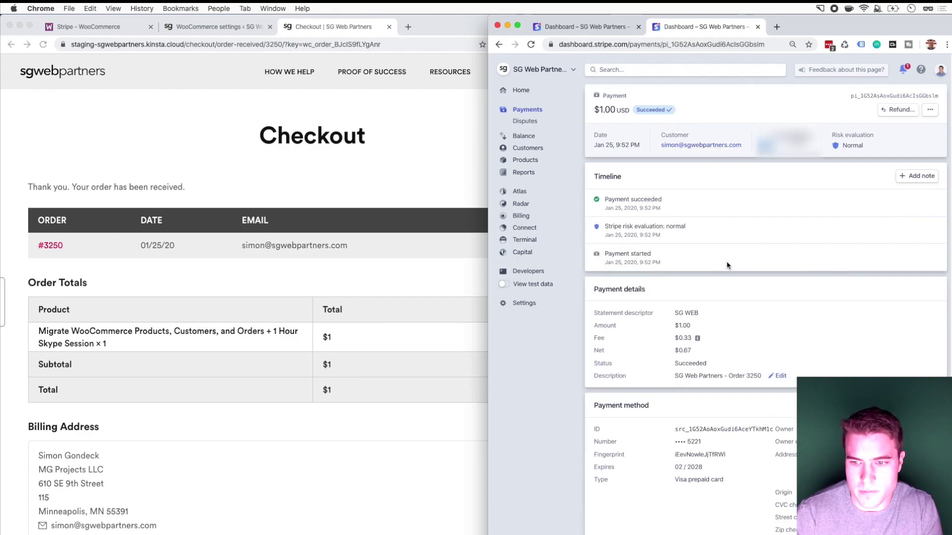
pyautogui.scroll(-1, 728, 271)
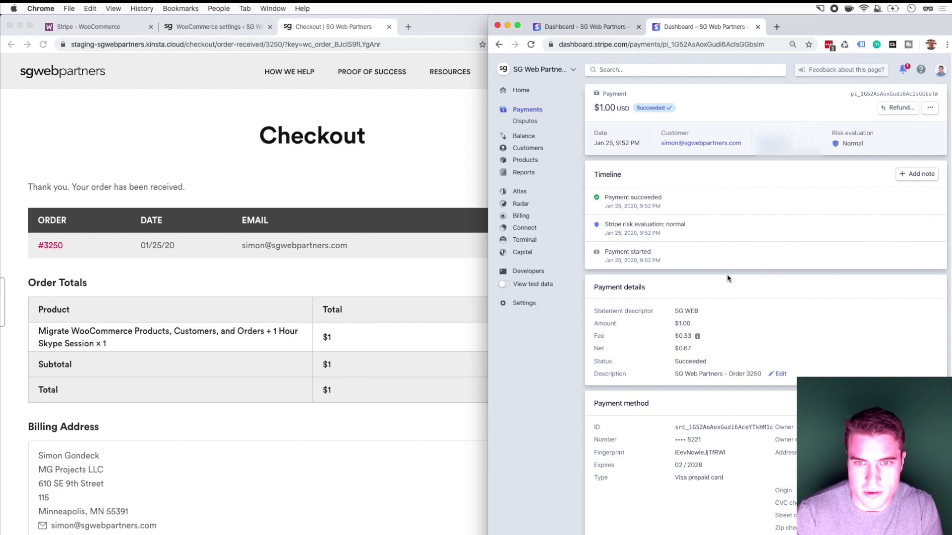
pyautogui.scroll(1, 728, 278)
pyautogui.moveTo(640, 145); pyautogui.dragTo(596, 145)
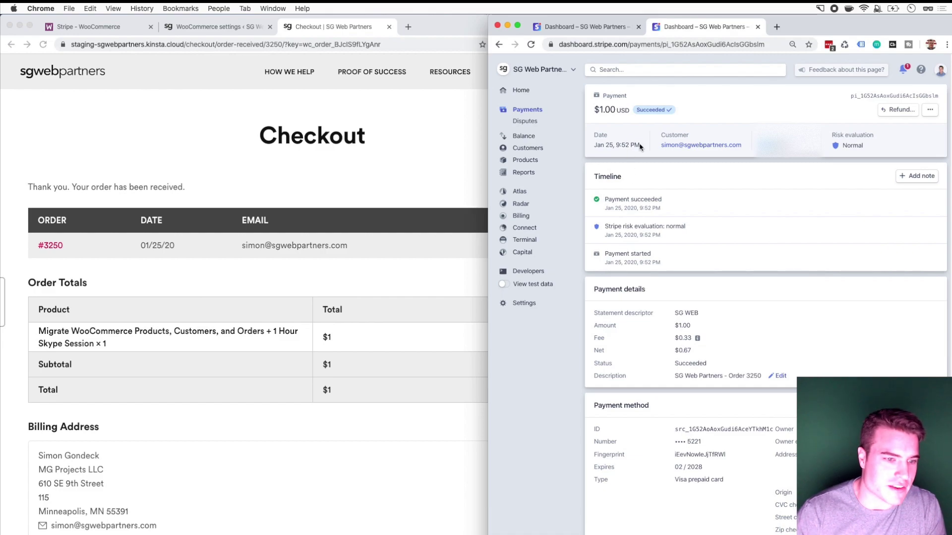
pyautogui.click(185, 419)
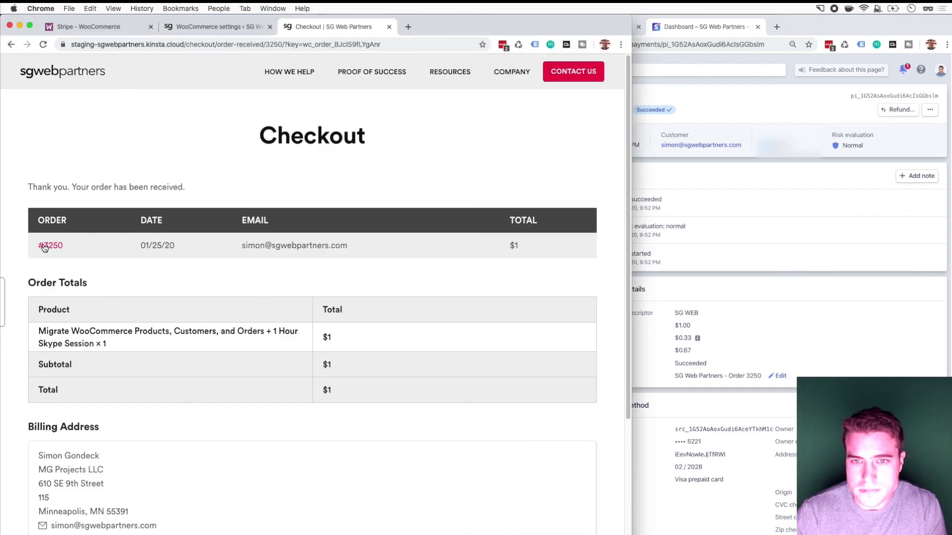
pyautogui.click(763, 241)
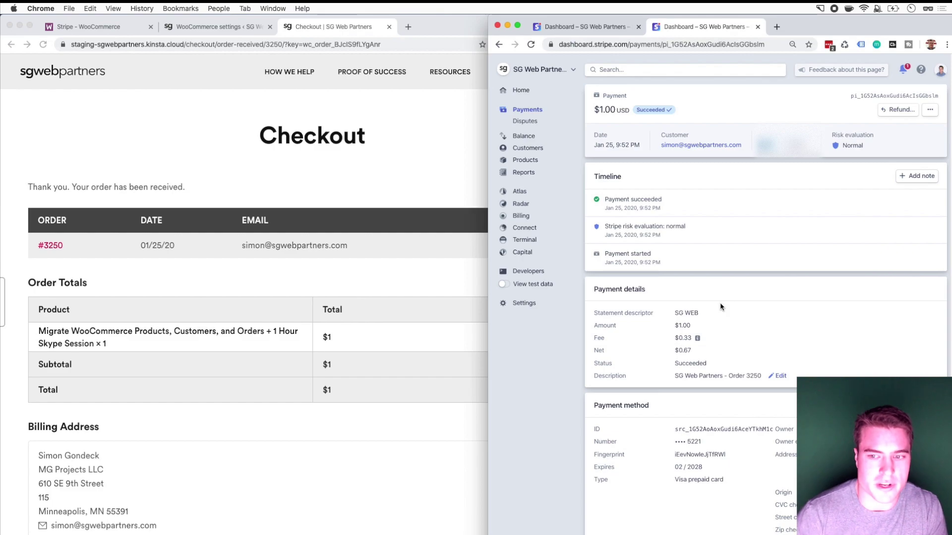
pyautogui.moveTo(697, 340)
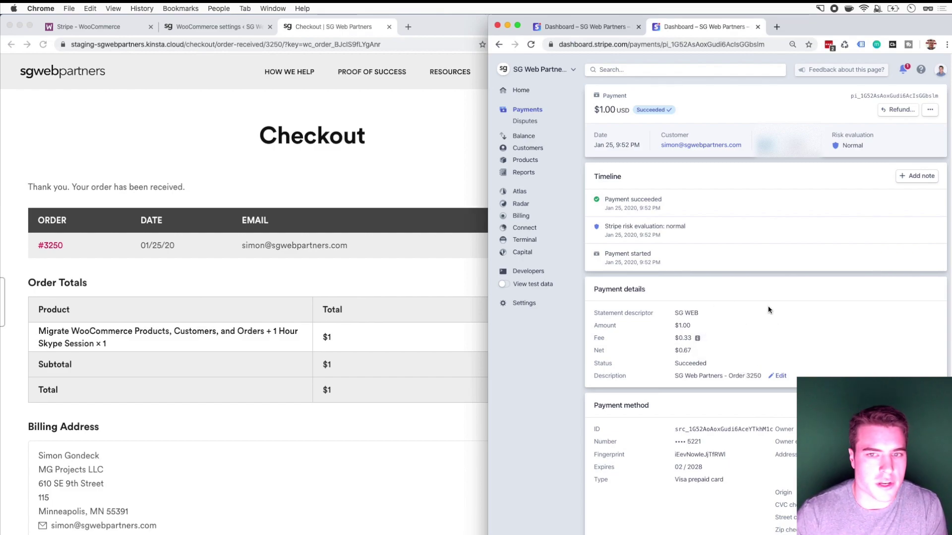
pyautogui.click(399, 207)
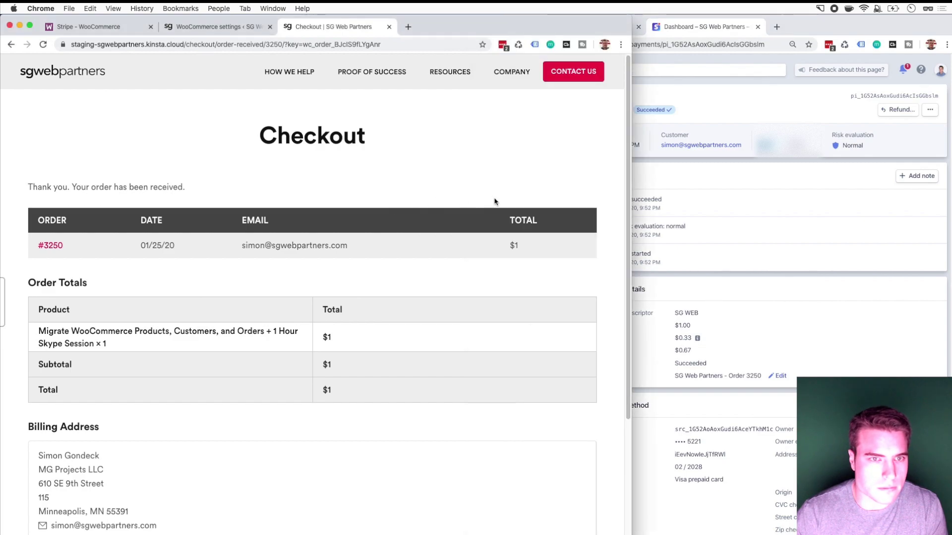
# Step: Open order #3250 from the WooCommerce orders list
pyautogui.click(201, 26)
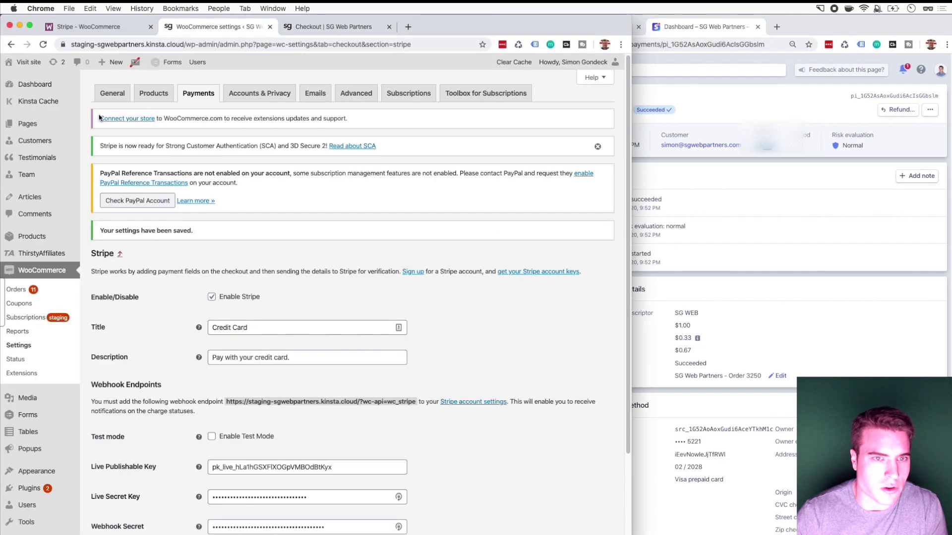
pyautogui.click(22, 294)
pyautogui.click(388, 26)
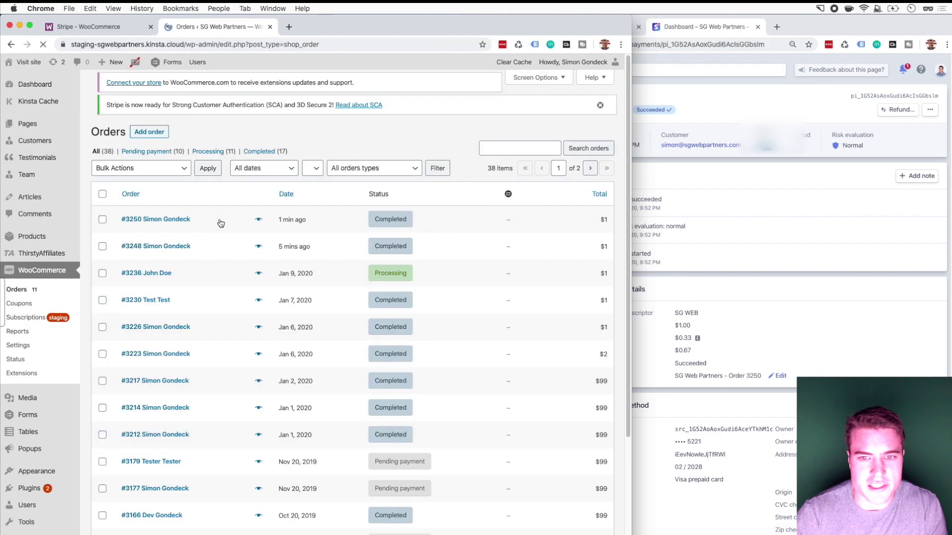
pyautogui.click(164, 247)
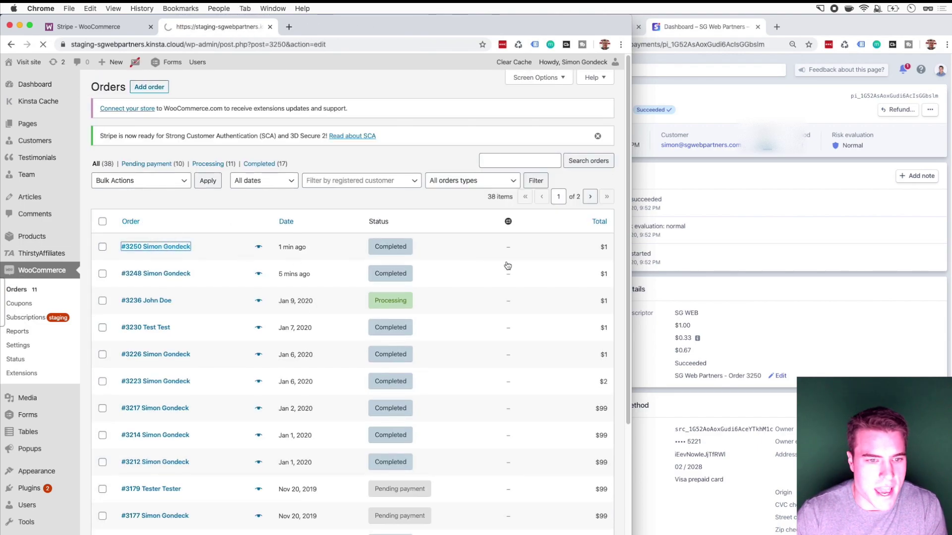
# Step: Enter a 1.00 refund with reason 'mistake on order' and submit it via Stripe
pyautogui.scroll(-2, 249, 520)
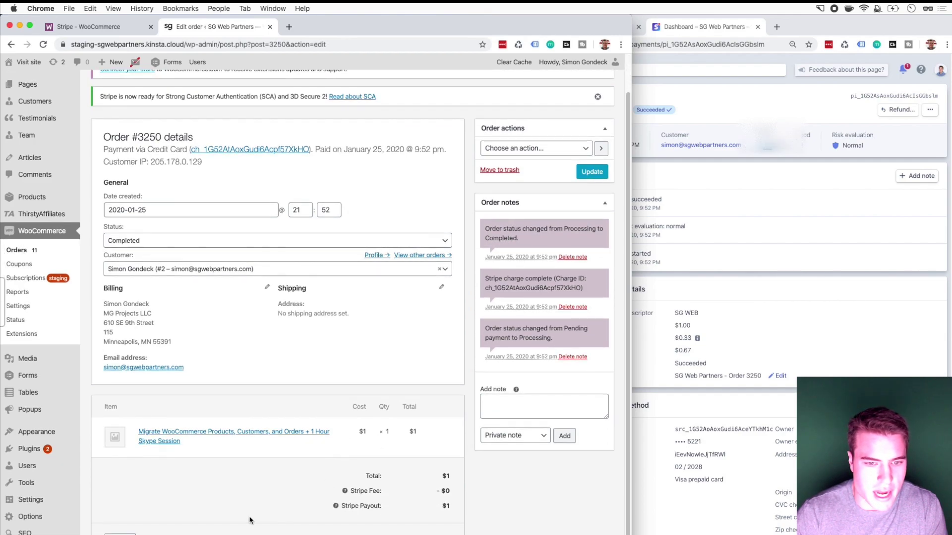
pyautogui.click(119, 534)
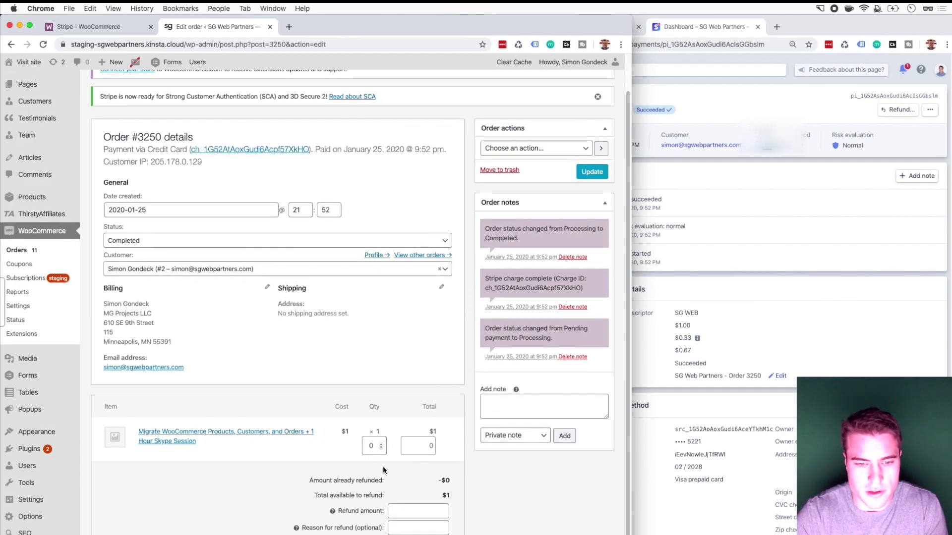
pyautogui.click(406, 511)
pyautogui.write('1.00')
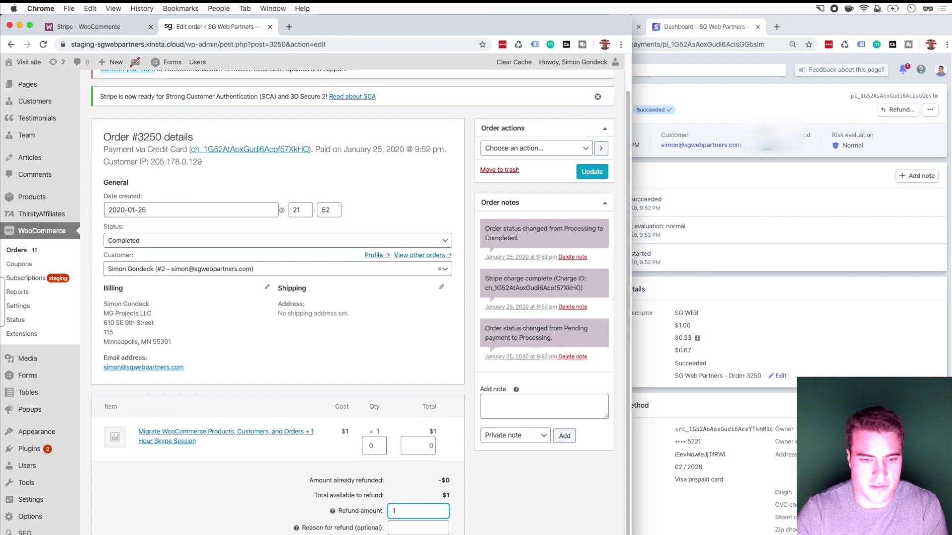
pyautogui.click(410, 528)
pyautogui.write('mistake ')
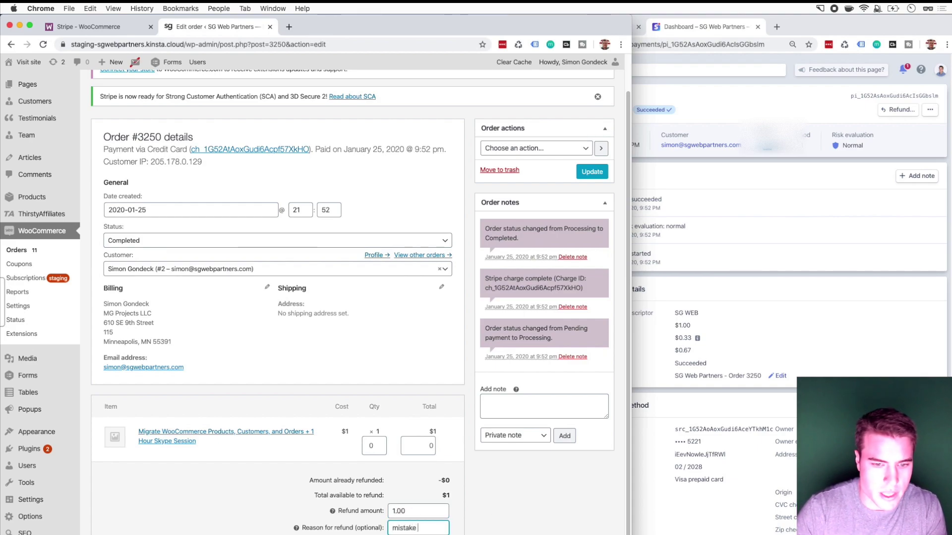
pyautogui.write('on order')
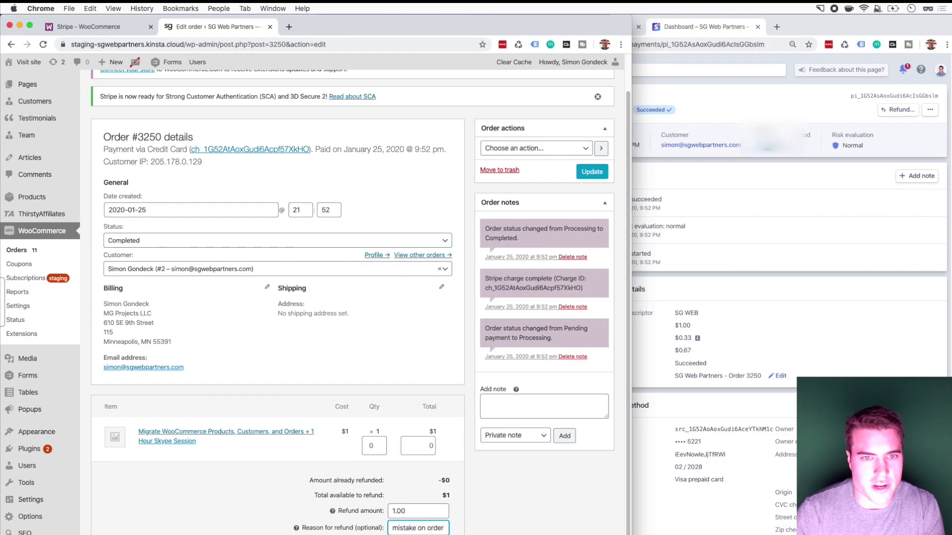
pyautogui.press('Return')
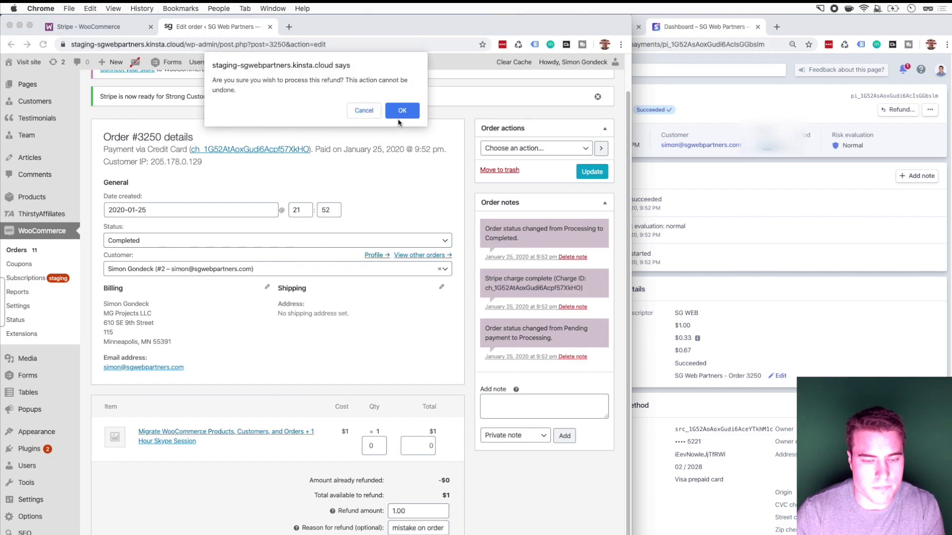
# Step: Confirm the refund dialog so the $1 refund #3252 is processed
pyautogui.click(400, 112)
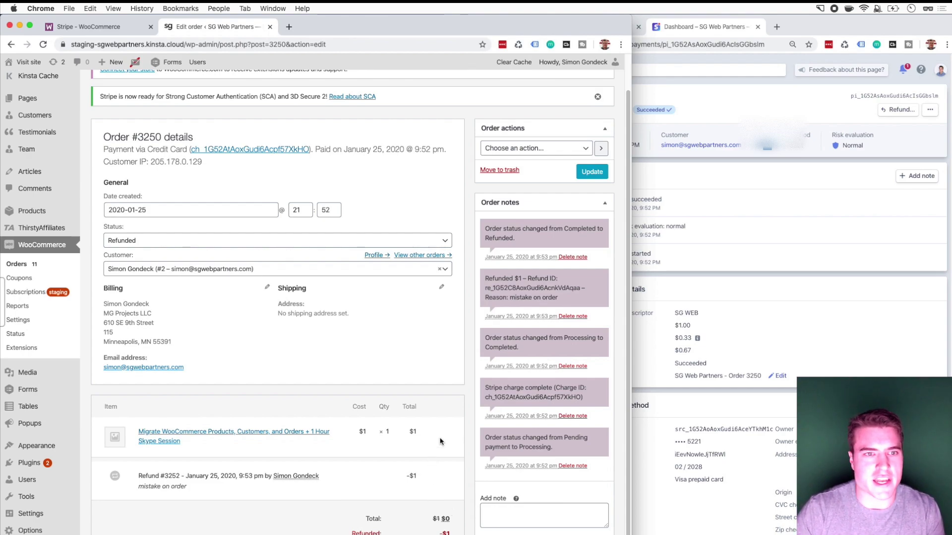
pyautogui.scroll(1, 587, 109)
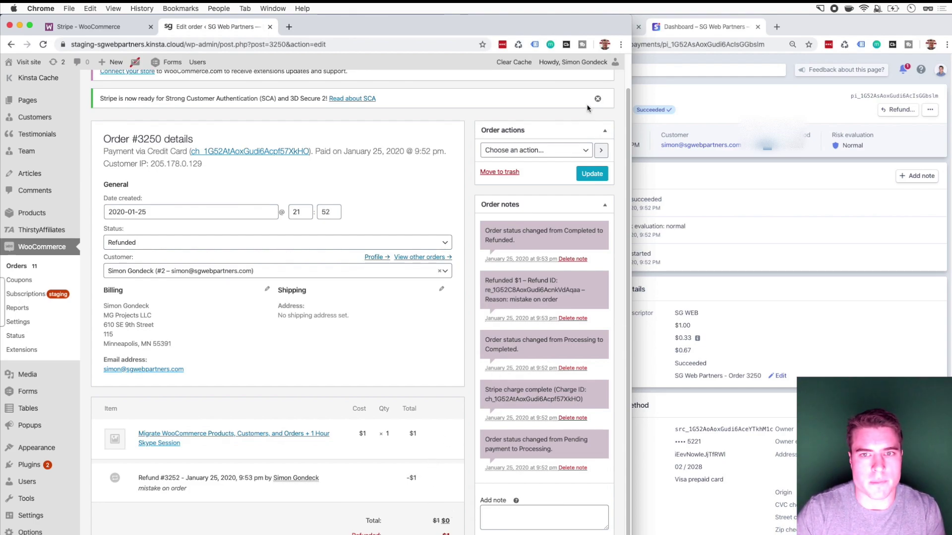
# Step: Switch to the Stripe - WooCommerce tab and maximise the browser window
pyautogui.click(142, 31)
pyautogui.moveTo(629, 19); pyautogui.dragTo(950, 18)
pyautogui.scroll(5, 445, 143)
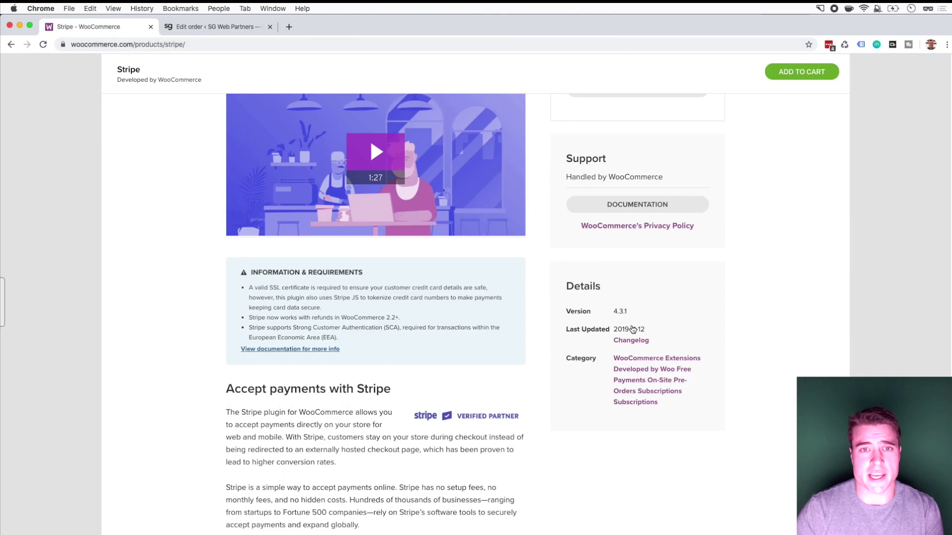